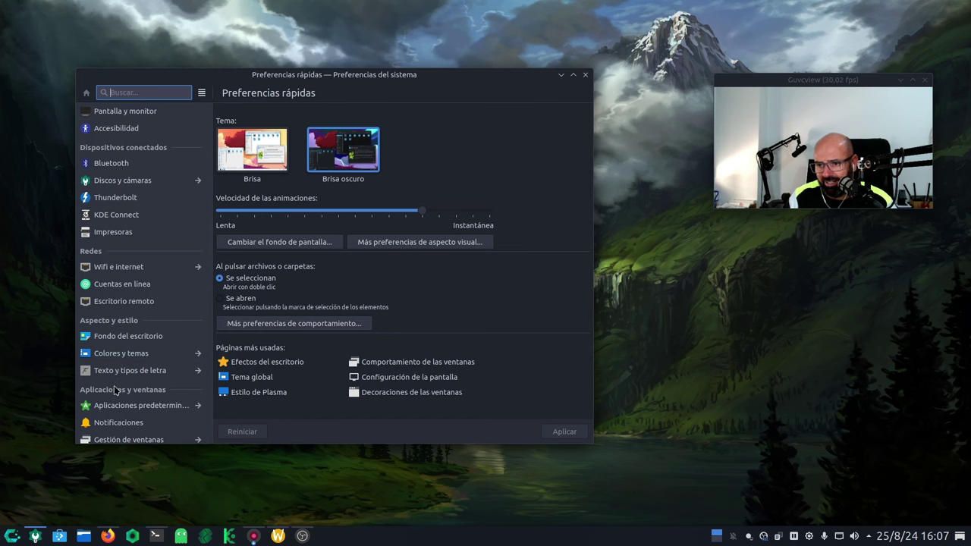
View the Texto y tipos de letra settings and look up the ubuntu font packages in Octopi, closing Octopi when done
{"action": "left_click", "coordinate": [125, 371]}
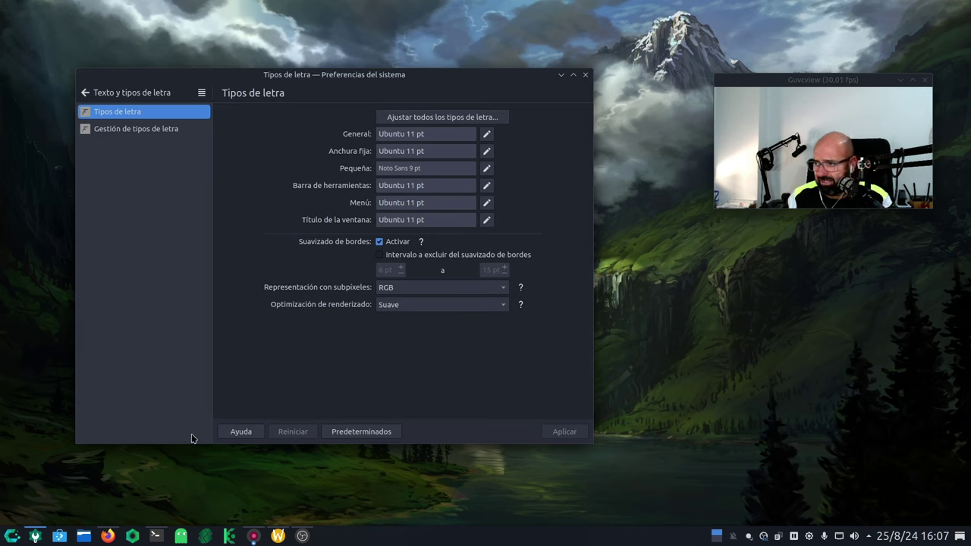
{"action": "left_click", "coordinate": [181, 536]}
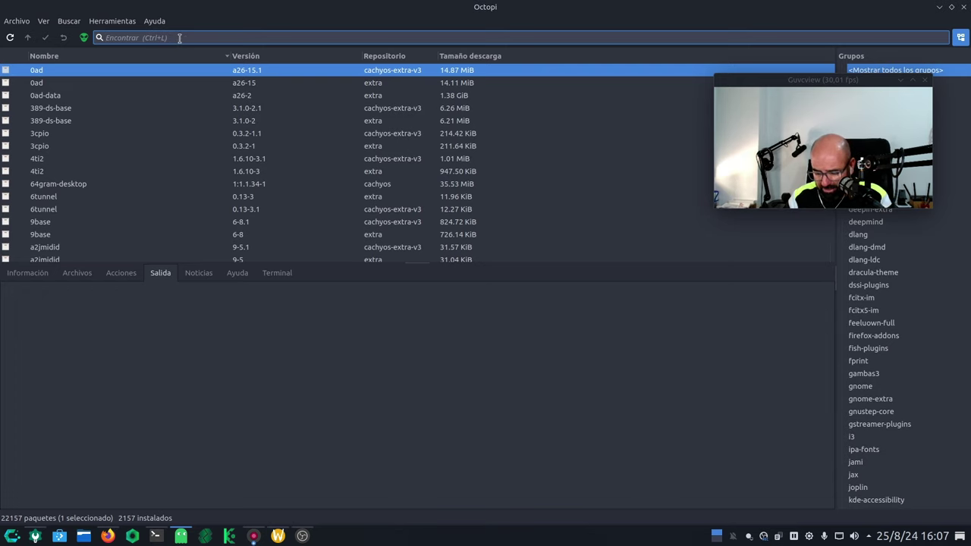
{"action": "type", "text": "ubuntu"}
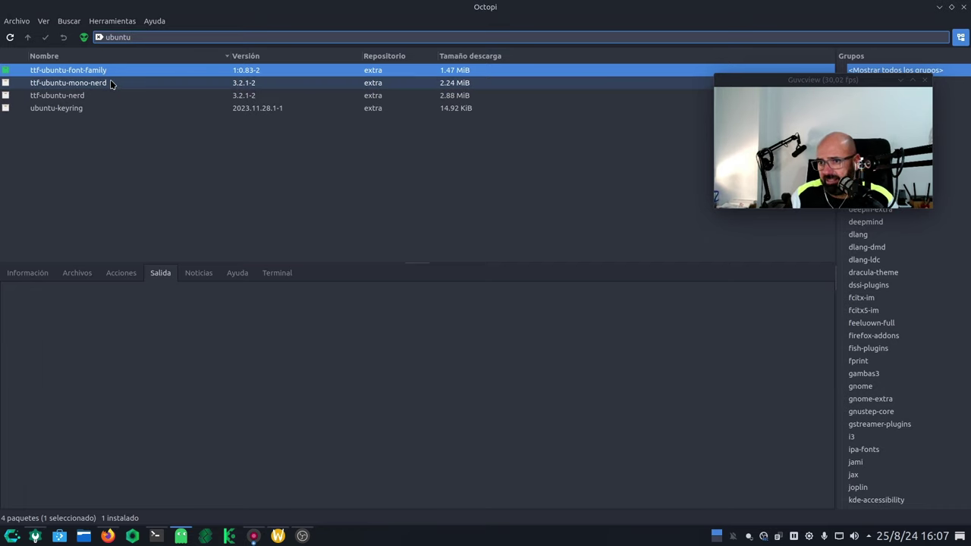
{"action": "left_click", "coordinate": [963, 7]}
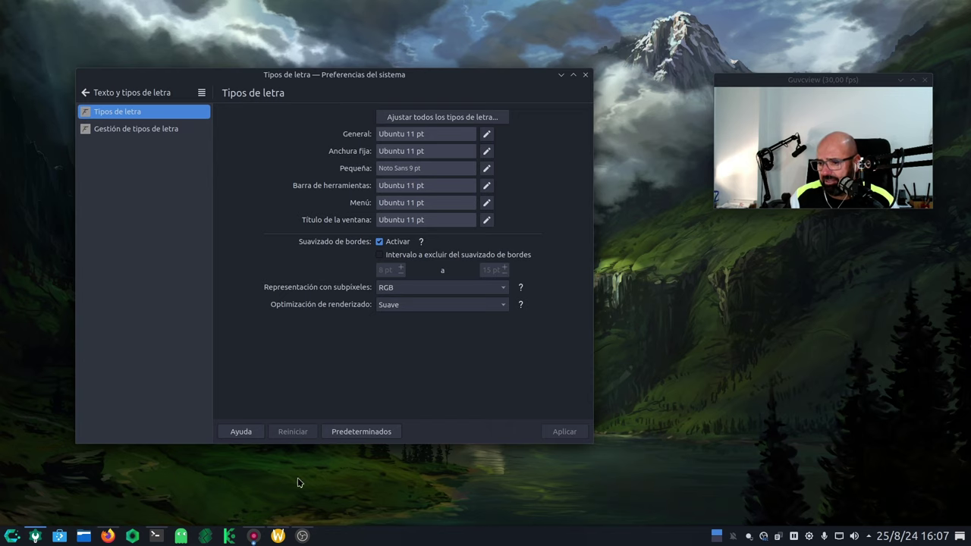
View the fastfetch output in Konsole, minimize the terminal and close the system preferences
{"action": "left_click", "coordinate": [156, 536]}
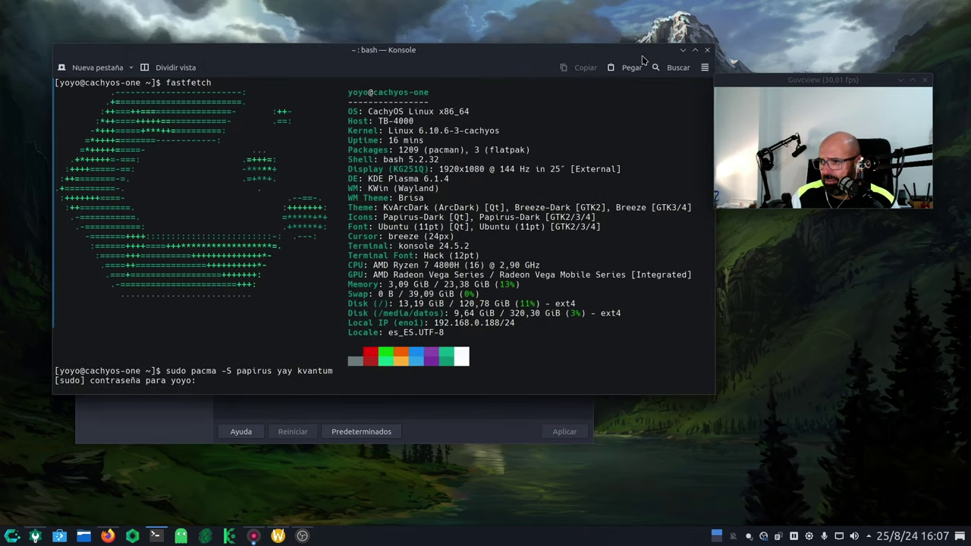
{"action": "left_click", "coordinate": [683, 50]}
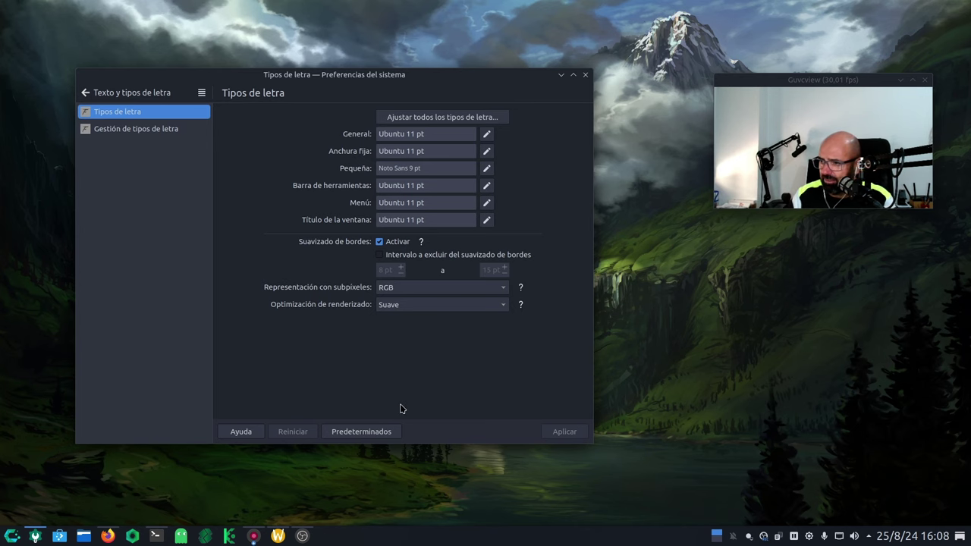
{"action": "left_click", "coordinate": [585, 75]}
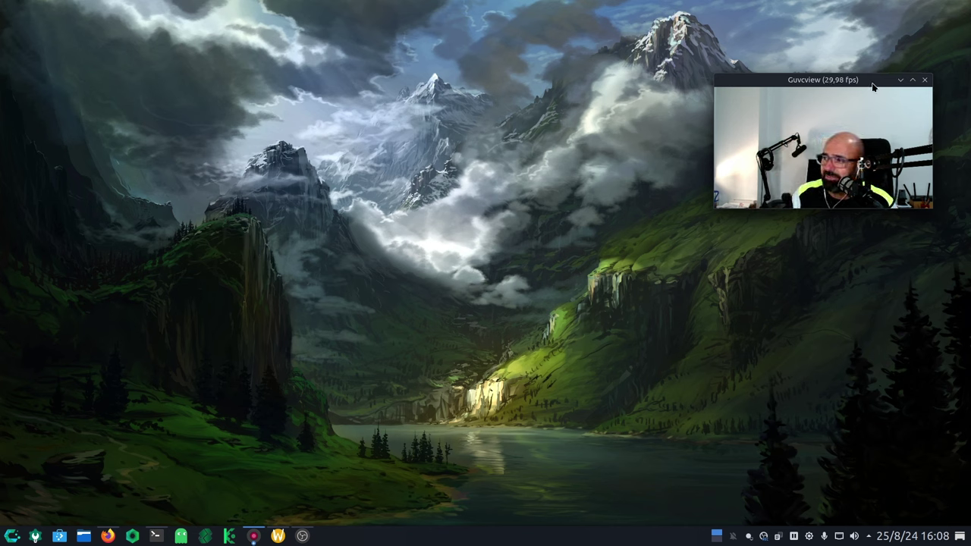
Move the Guvcview window higher on the desktop and bring the Konsole window back, shifting it slightly
{"action": "left_click_drag", "start_coordinate": [872, 84], "coordinate": [874, 42]}
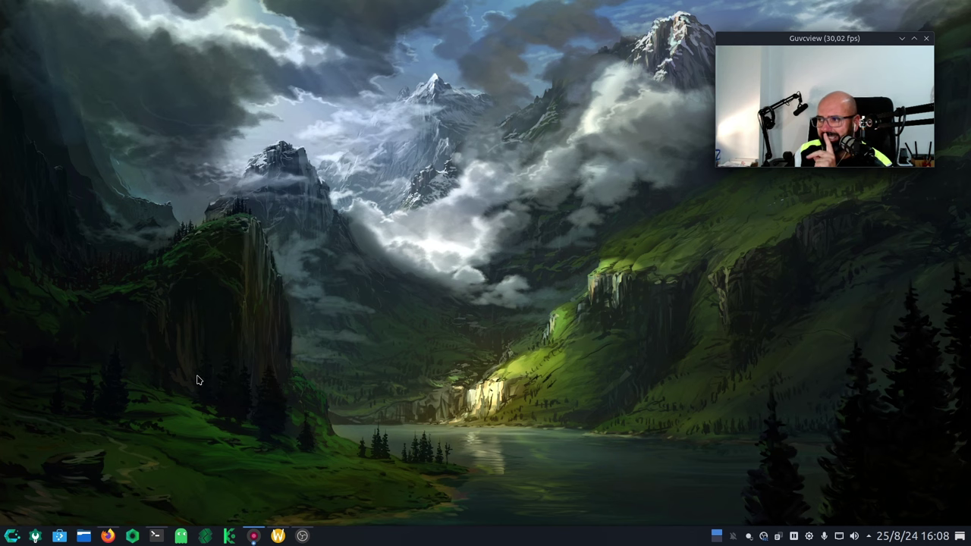
{"action": "left_click", "coordinate": [156, 536]}
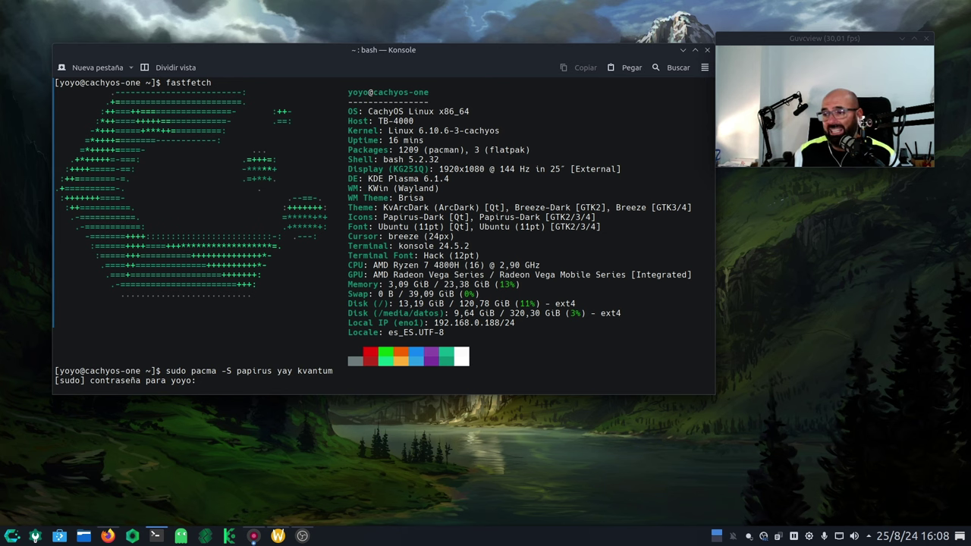
{"action": "left_click_drag", "start_coordinate": [477, 59], "coordinate": [467, 61]}
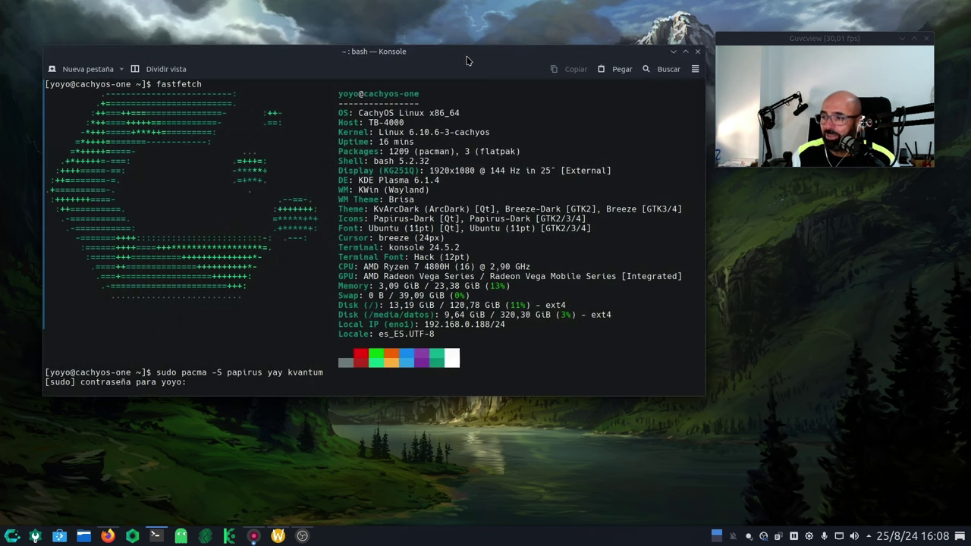
Open the system preferences maximized and go to Efectos del escritorio under Gestión de ventanas
{"action": "left_click", "coordinate": [34, 535]}
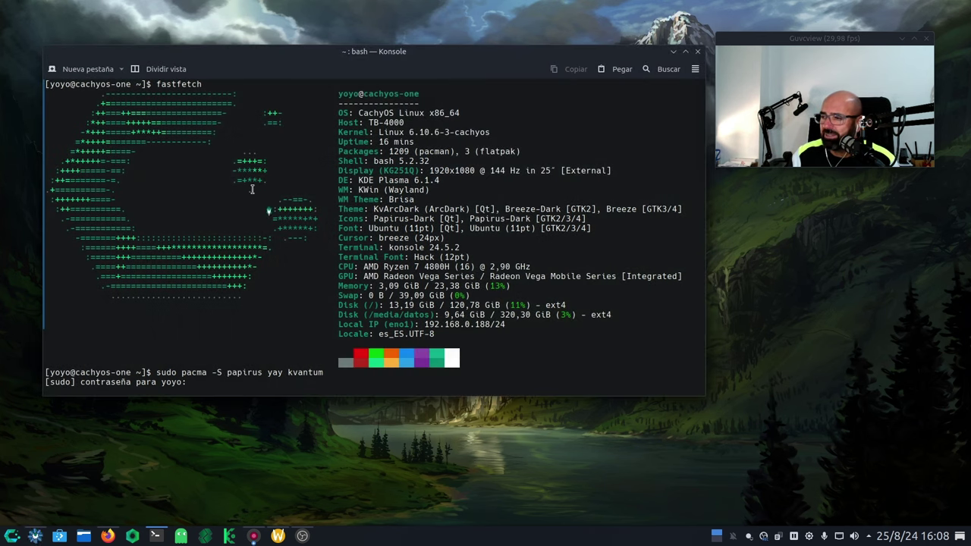
{"action": "left_click_drag", "start_coordinate": [482, 84], "coordinate": [323, 88]}
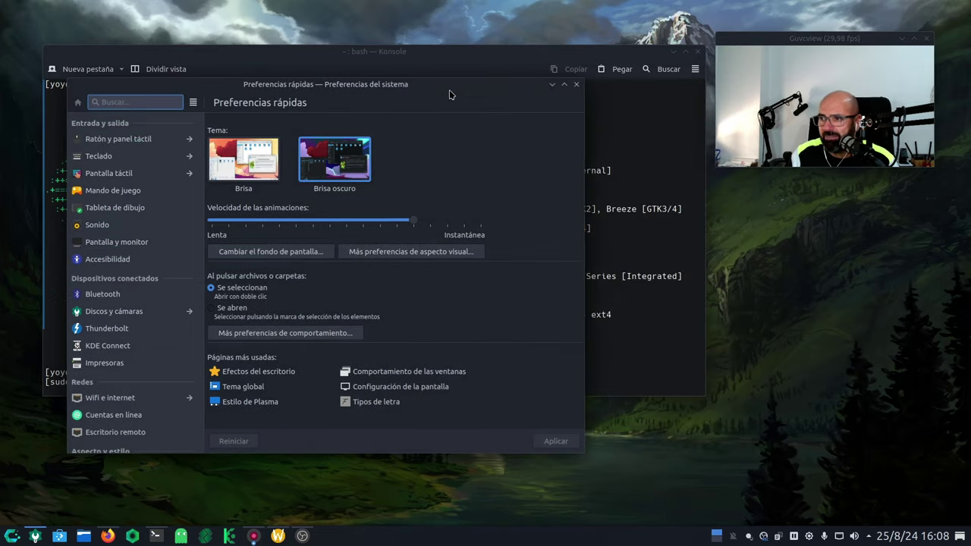
{"action": "left_click", "coordinate": [564, 84]}
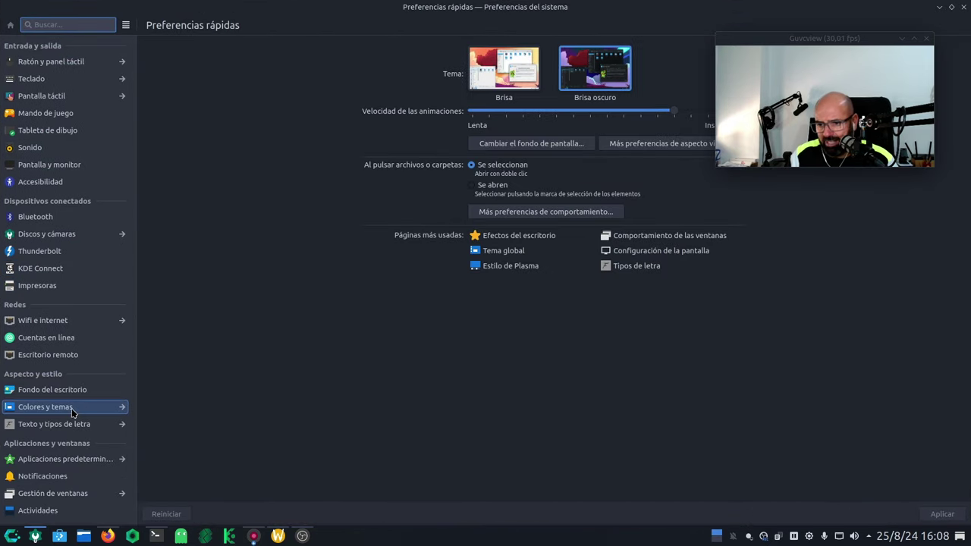
{"action": "scroll", "coordinate": [67, 407], "scroll_direction": "down", "scroll_amount": 1}
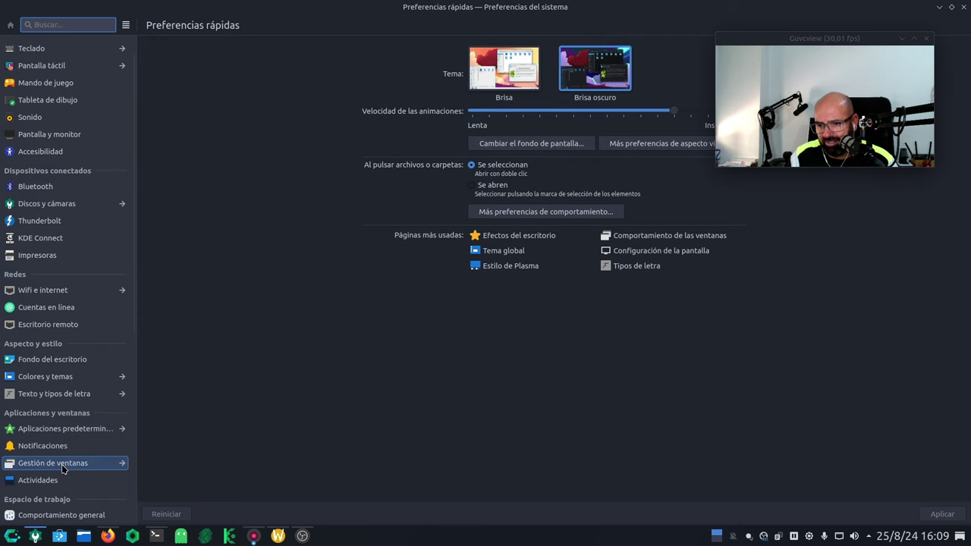
{"action": "left_click", "coordinate": [62, 464]}
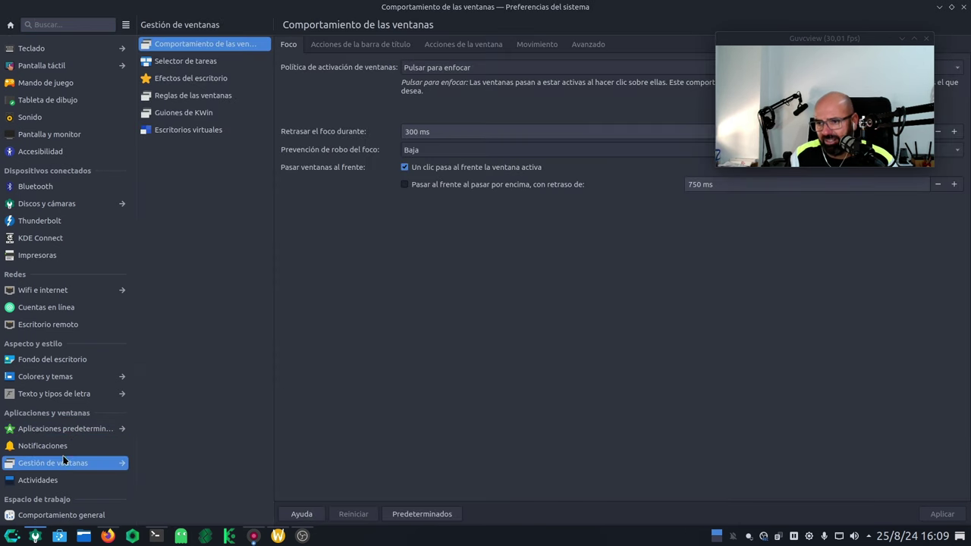
{"action": "left_click", "coordinate": [207, 74]}
Examine the desktop effects down to Lámpara mágica, and move the unmaximized preferences window to try the transparency and wobble effects before maximizing it again
{"action": "scroll", "coordinate": [287, 201], "scroll_direction": "down", "scroll_amount": 10}
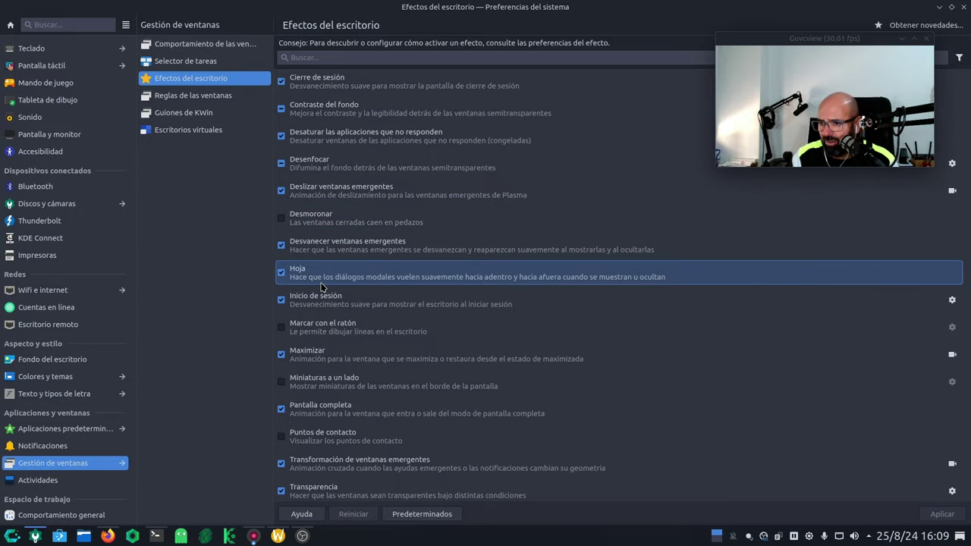
{"action": "scroll", "coordinate": [365, 386], "scroll_direction": "down", "scroll_amount": 1}
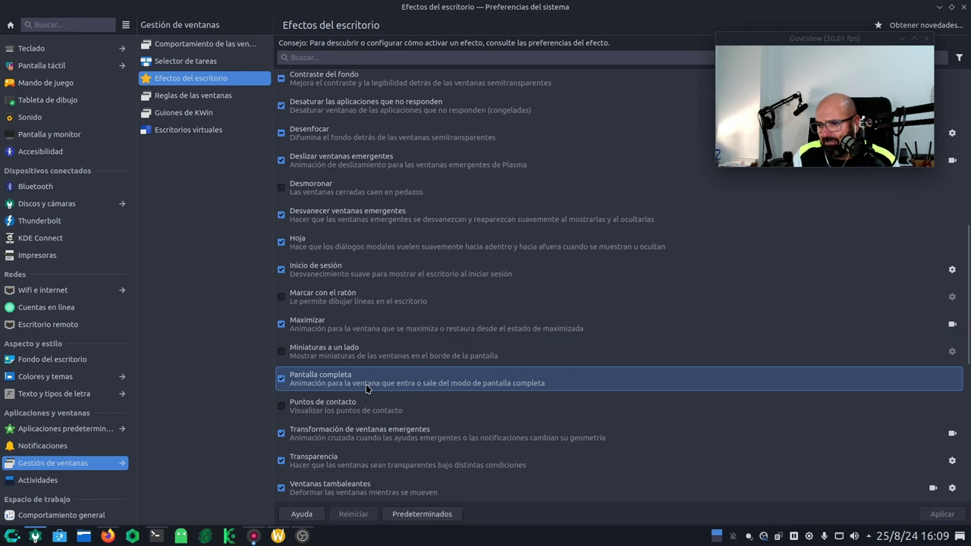
{"action": "scroll", "coordinate": [369, 418], "scroll_direction": "down", "scroll_amount": 1}
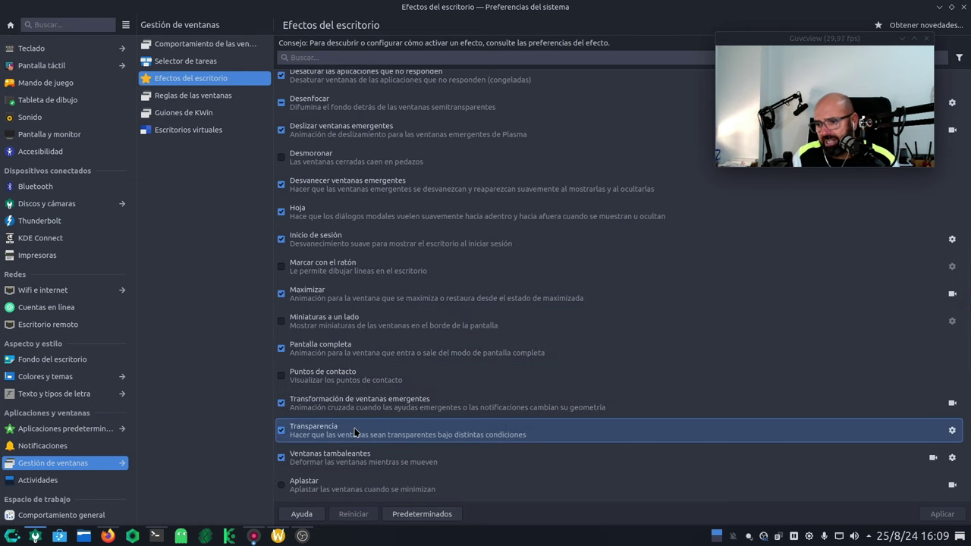
{"action": "scroll", "coordinate": [372, 459], "scroll_direction": "down", "scroll_amount": 2}
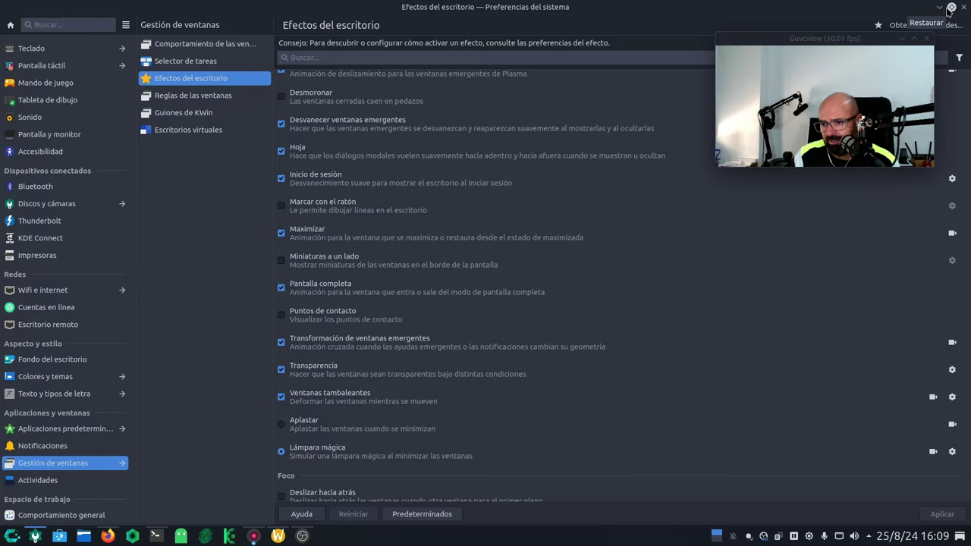
{"action": "left_click", "coordinate": [950, 8]}
{"action": "left_click_drag", "start_coordinate": [401, 85], "coordinate": [565, 130]}
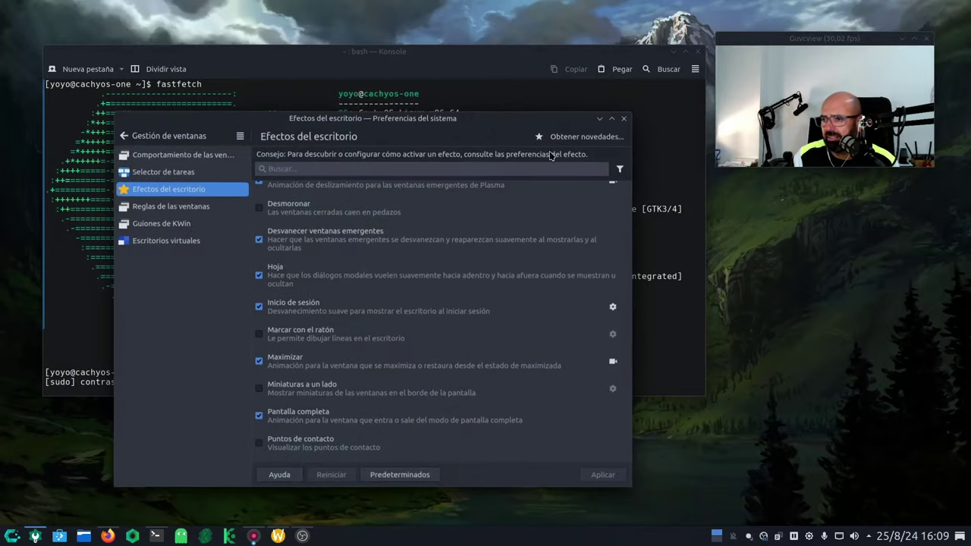
{"action": "left_click", "coordinate": [614, 121]}
Disable the Lámpara mágica effect and apply the change, and enable it again, applying that as well
{"action": "scroll", "coordinate": [356, 387], "scroll_direction": "down", "scroll_amount": 1}
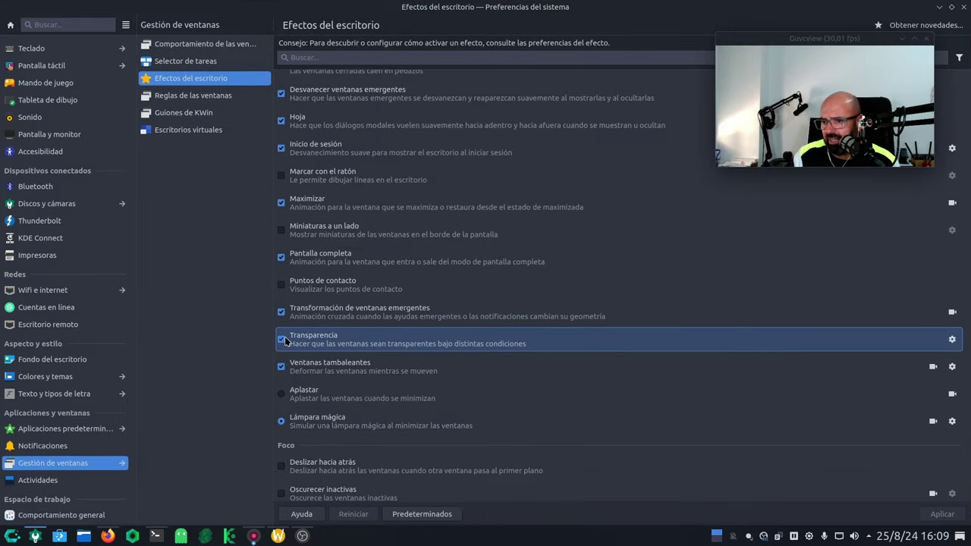
{"action": "left_click", "coordinate": [283, 427]}
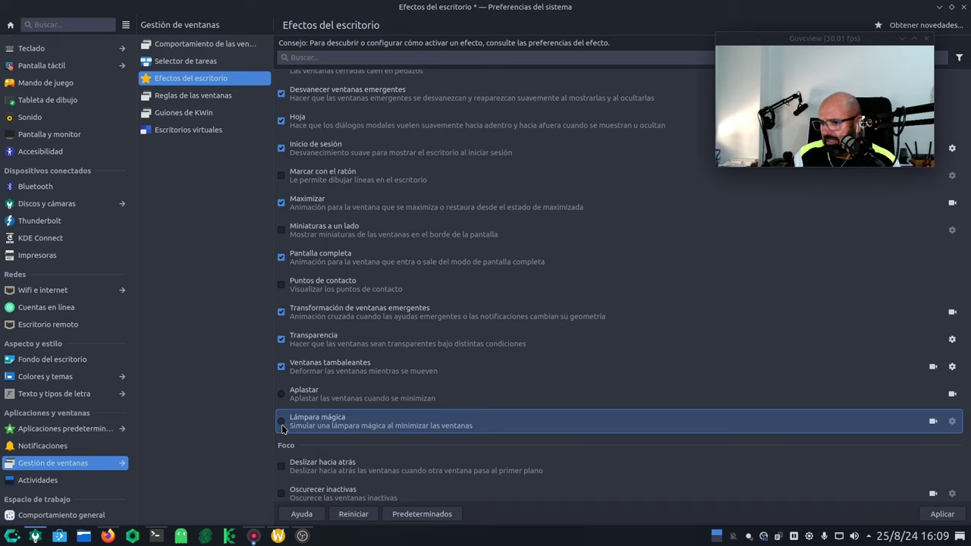
{"action": "left_click", "coordinate": [943, 514]}
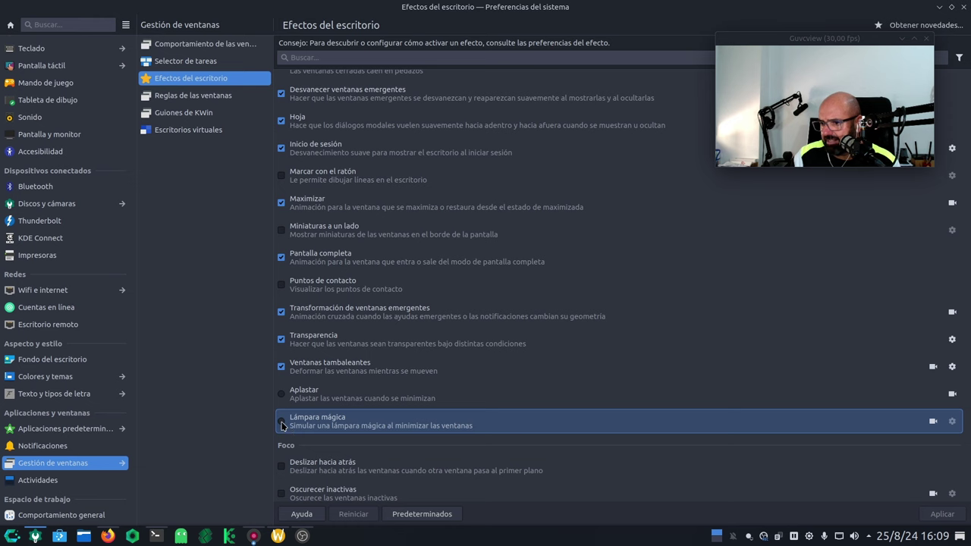
{"action": "left_click", "coordinate": [282, 422]}
{"action": "left_click", "coordinate": [928, 516]}
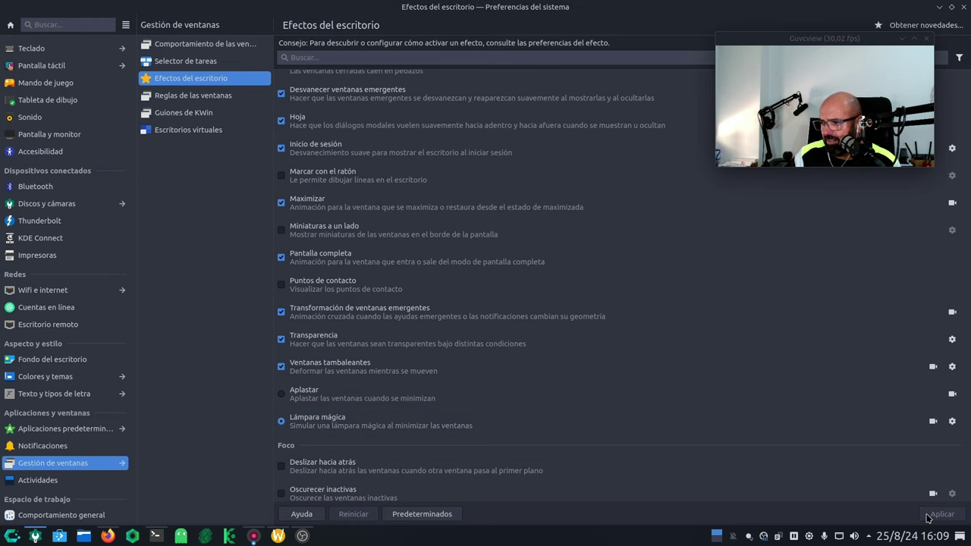
Send the preferences window away and bring it back to observe the Lámpara mágica animation, and clear the desktop of preferences and Konsole
{"action": "left_click", "coordinate": [961, 6]}
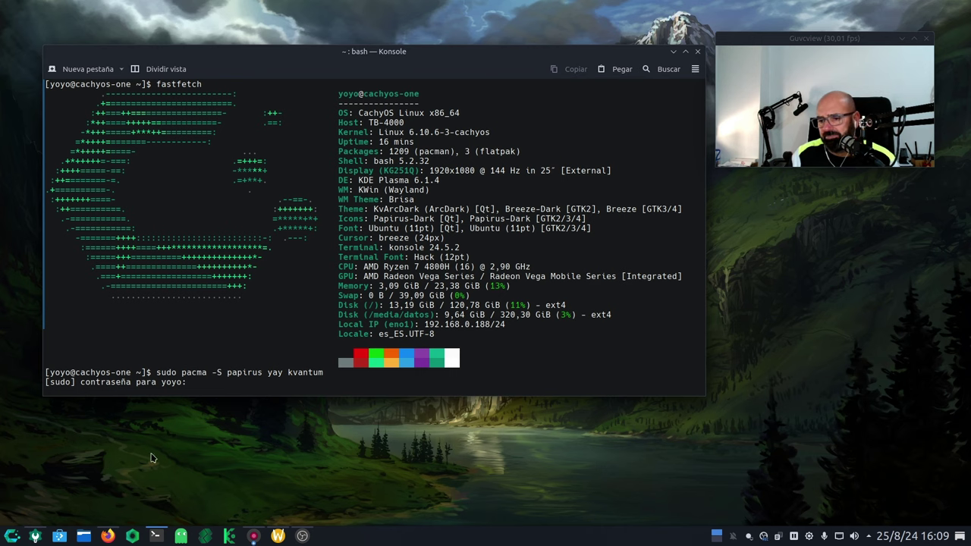
{"action": "left_click", "coordinate": [35, 536]}
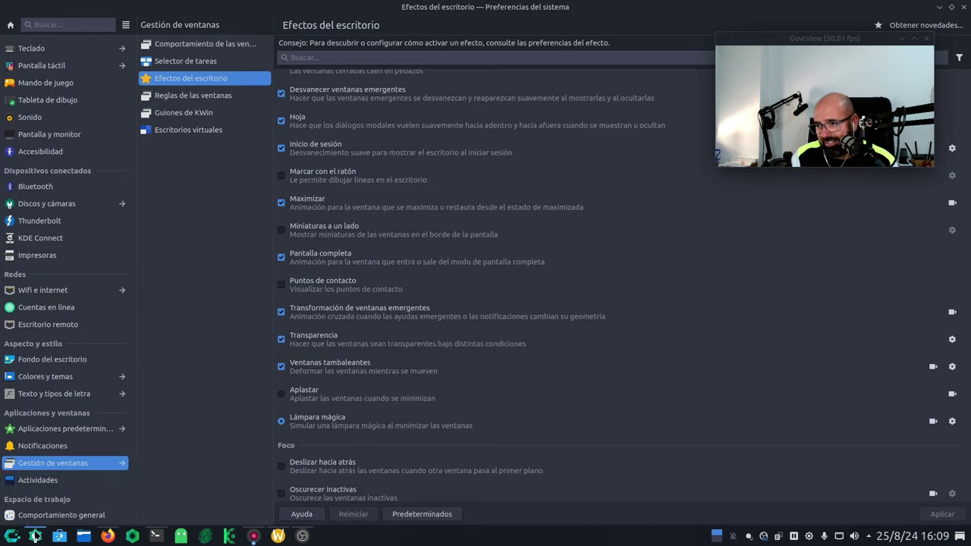
{"action": "left_click", "coordinate": [966, 5]}
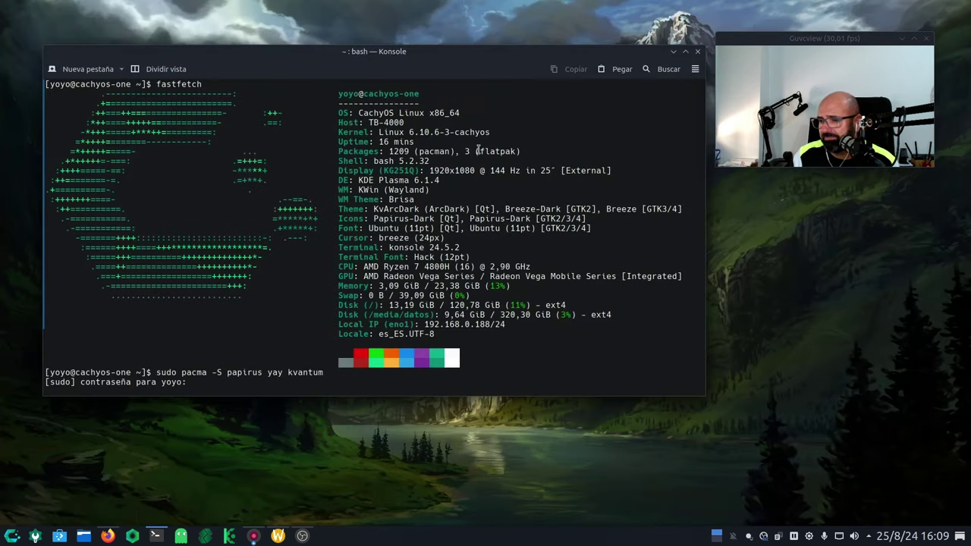
{"action": "left_click", "coordinate": [674, 52]}
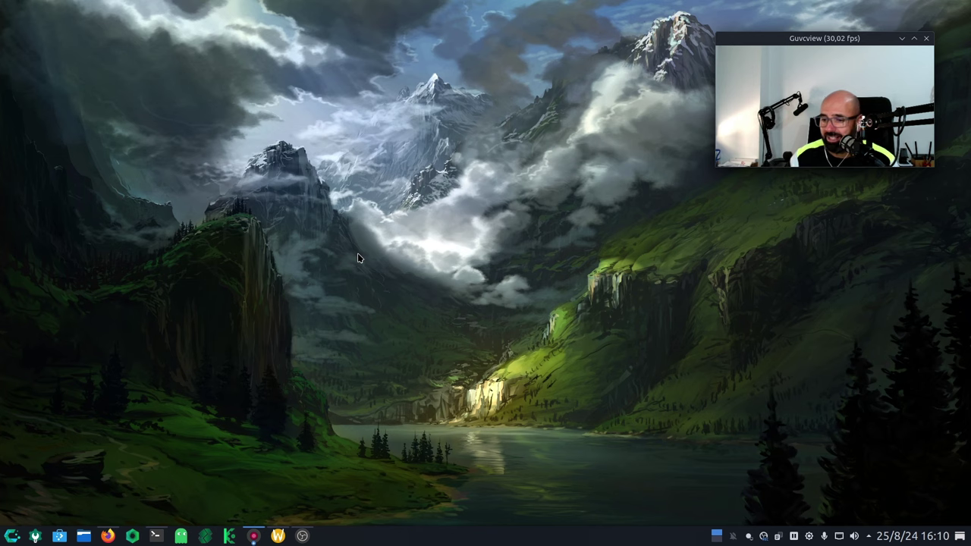
Open Dolphin, reduce it from maximized to a smaller window away from the desktop's edges and close it
{"action": "left_click", "coordinate": [84, 536]}
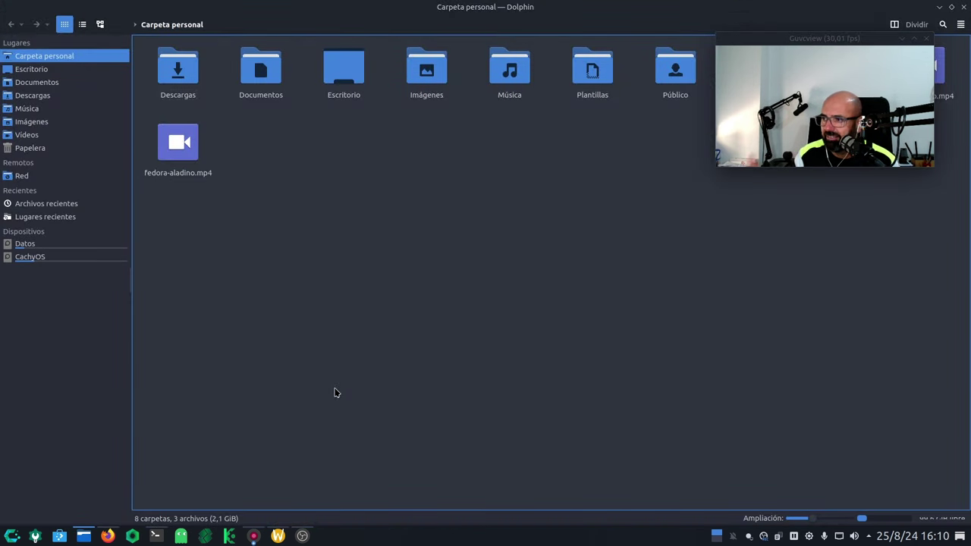
{"action": "left_click", "coordinate": [952, 6]}
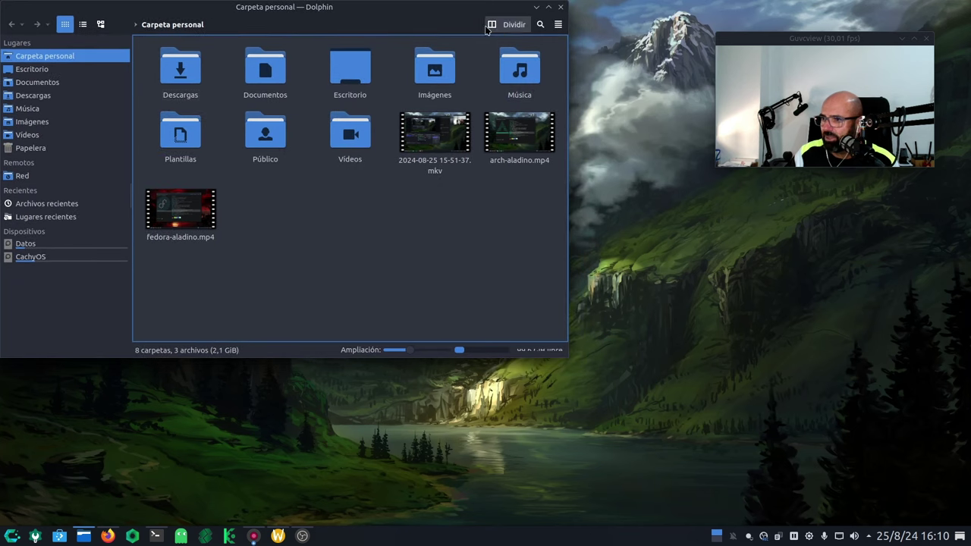
{"action": "left_click_drag", "start_coordinate": [565, 361], "coordinate": [470, 334]}
{"action": "left_click_drag", "start_coordinate": [321, 22], "coordinate": [371, 93]}
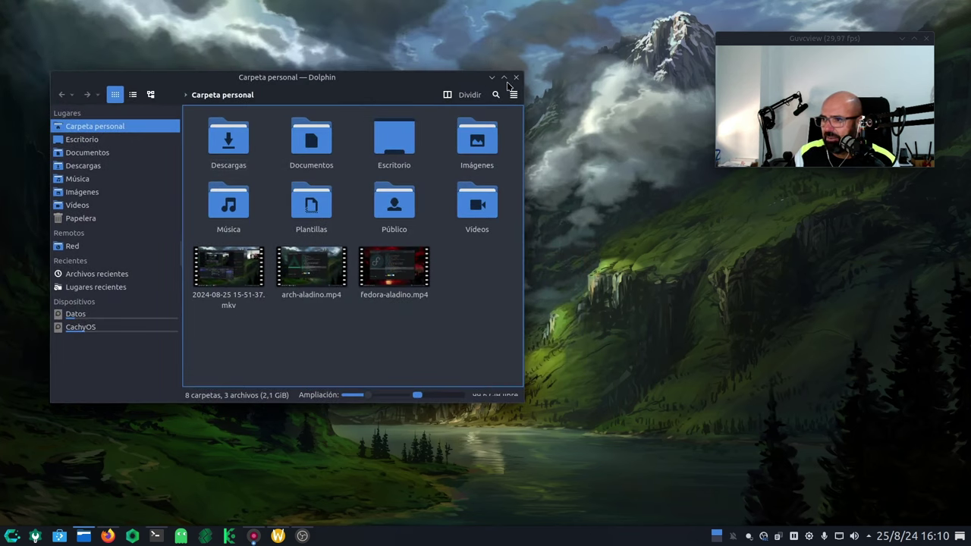
{"action": "left_click", "coordinate": [517, 76]}
Reopen Dolphin to try moving its window, shift Guvcview closer to the desktop's corner and close Dolphin
{"action": "left_click", "coordinate": [85, 535]}
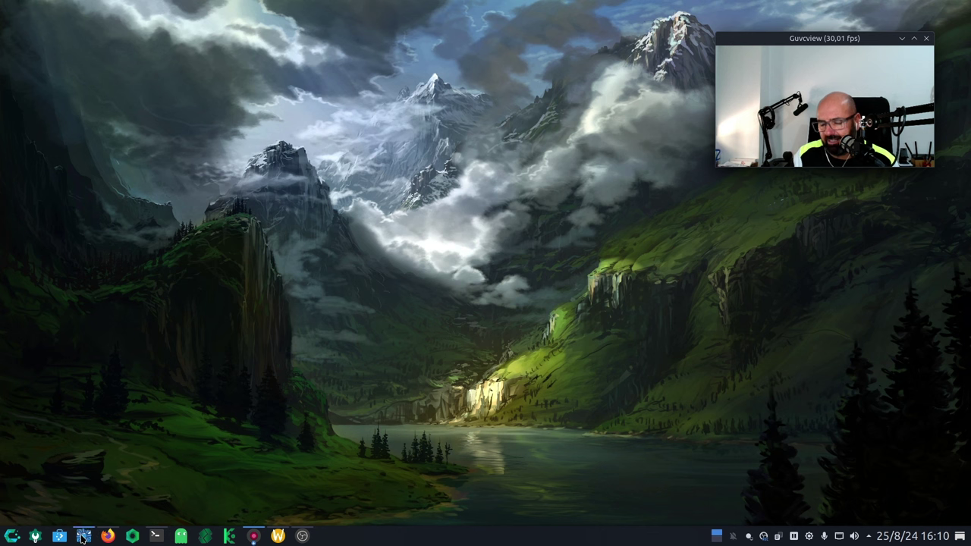
{"action": "left_click_drag", "start_coordinate": [503, 113], "coordinate": [421, 130]}
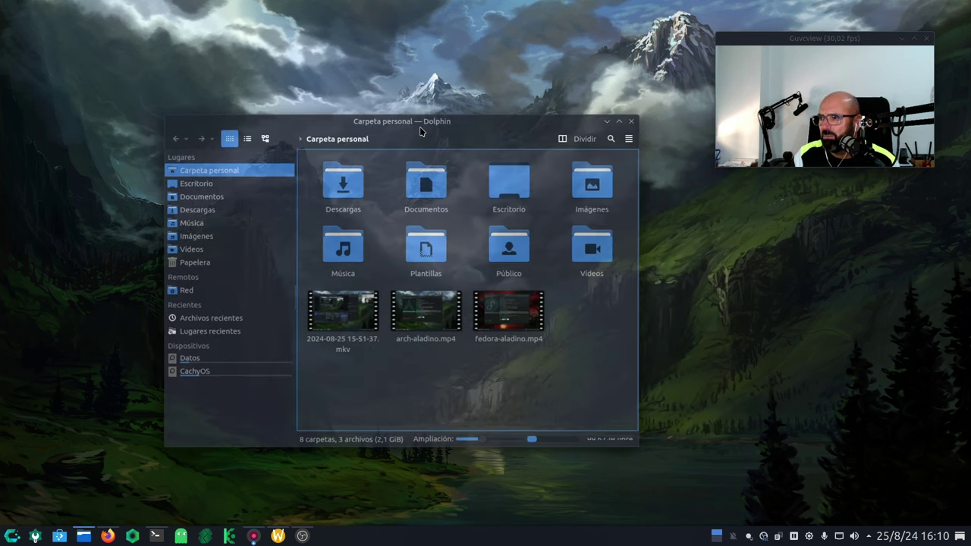
{"action": "left_click_drag", "start_coordinate": [813, 48], "coordinate": [843, 37]}
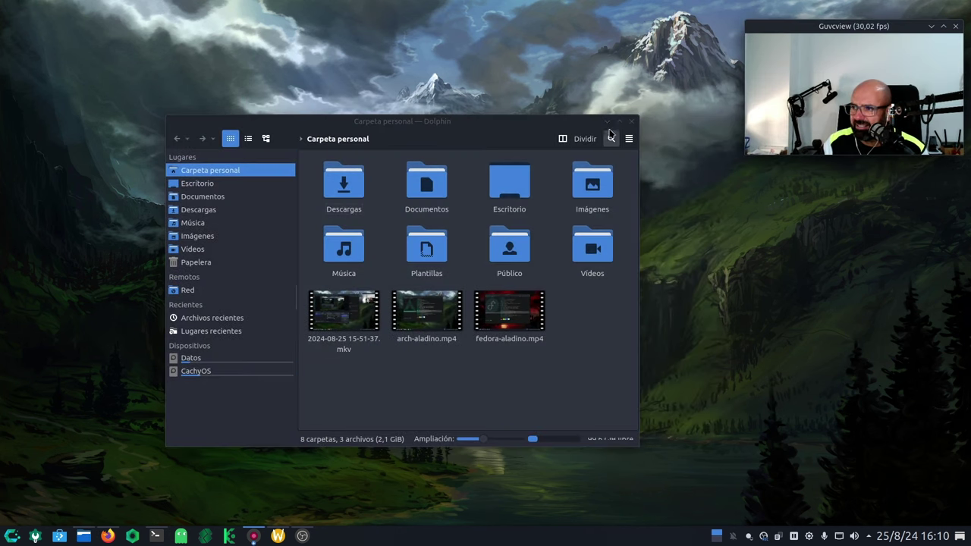
{"action": "left_click", "coordinate": [631, 121]}
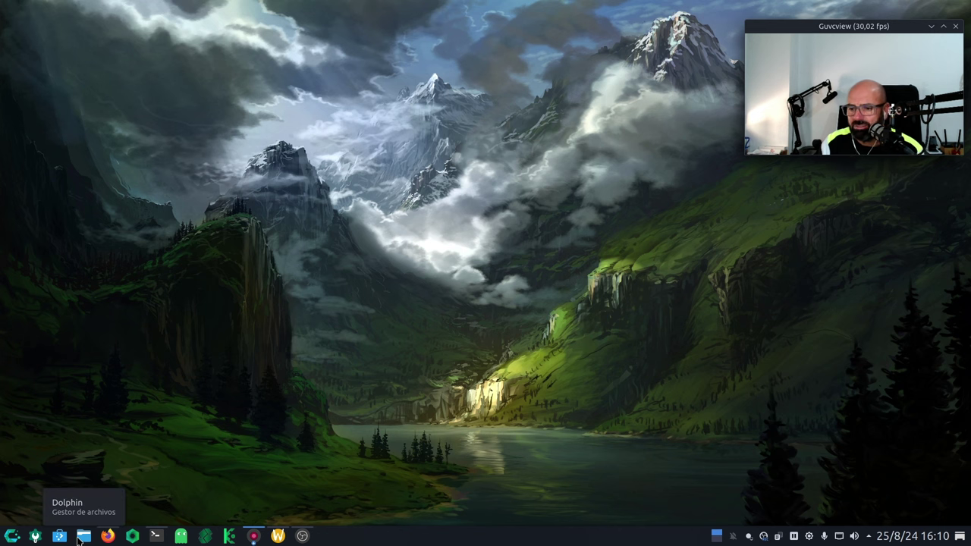
Open and close the Dolphin file manager twice to observe the window's opening and closing animations
{"action": "left_click", "coordinate": [80, 539]}
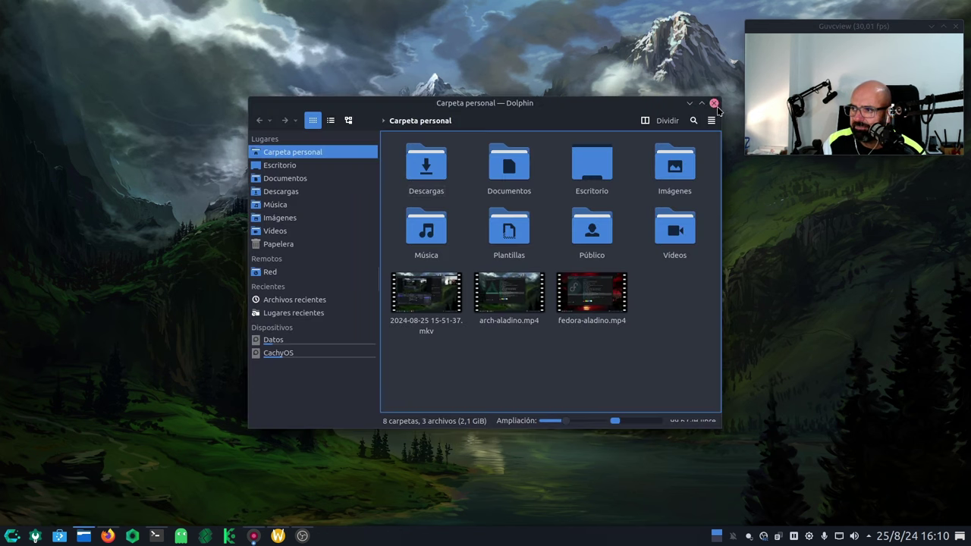
{"action": "left_click", "coordinate": [714, 103]}
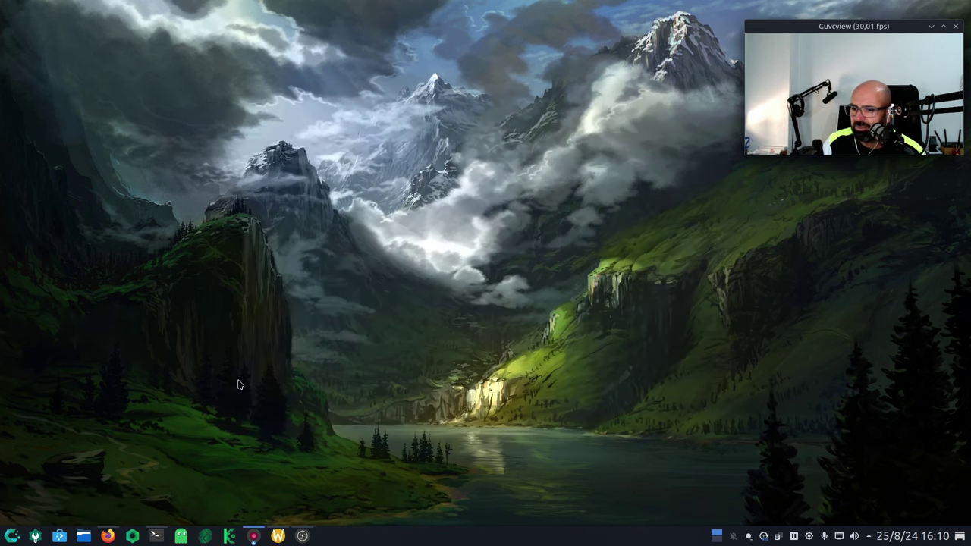
{"action": "left_click", "coordinate": [85, 537]}
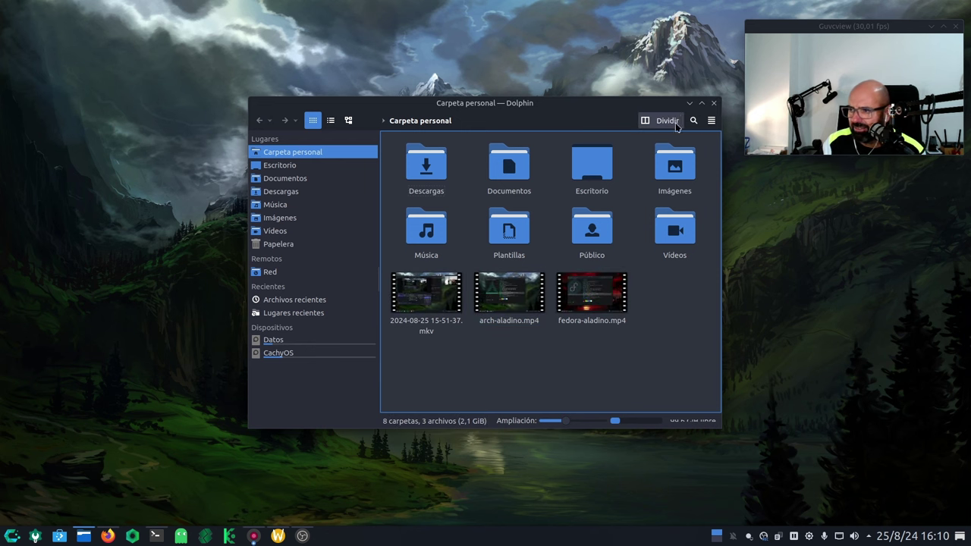
{"action": "left_click", "coordinate": [714, 103]}
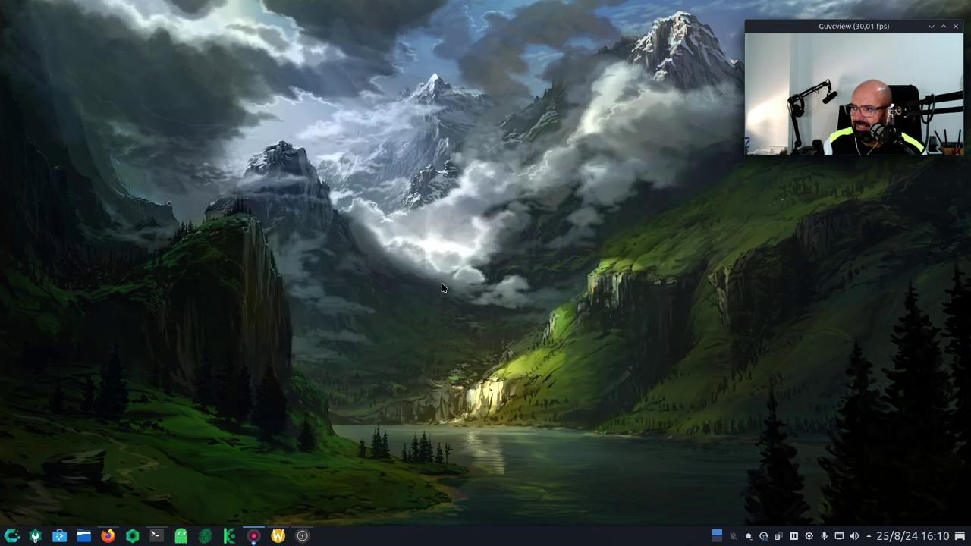
Open System Preferences, move its window and close it, and reopen it and shift it slightly away from Guvcview
{"action": "left_click", "coordinate": [34, 536]}
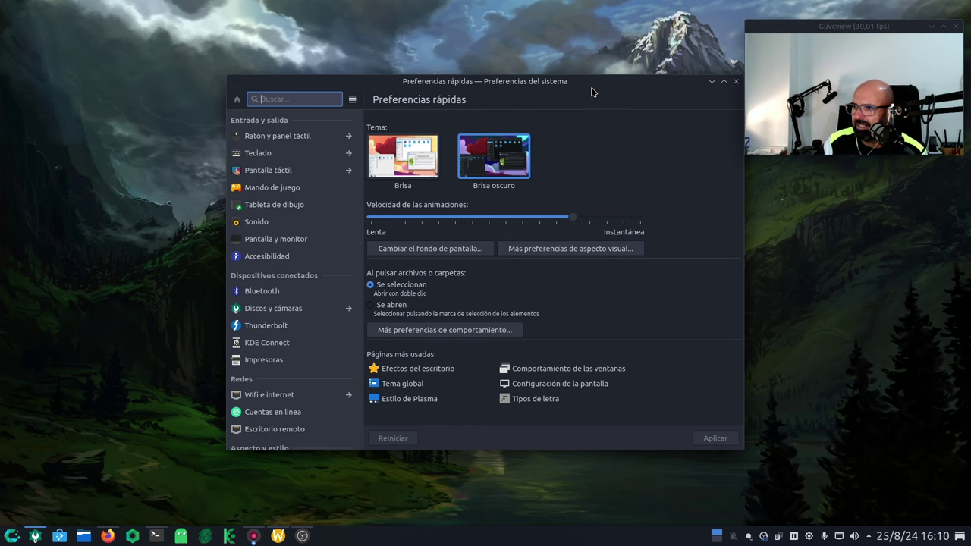
{"action": "left_click_drag", "start_coordinate": [592, 92], "coordinate": [448, 110]}
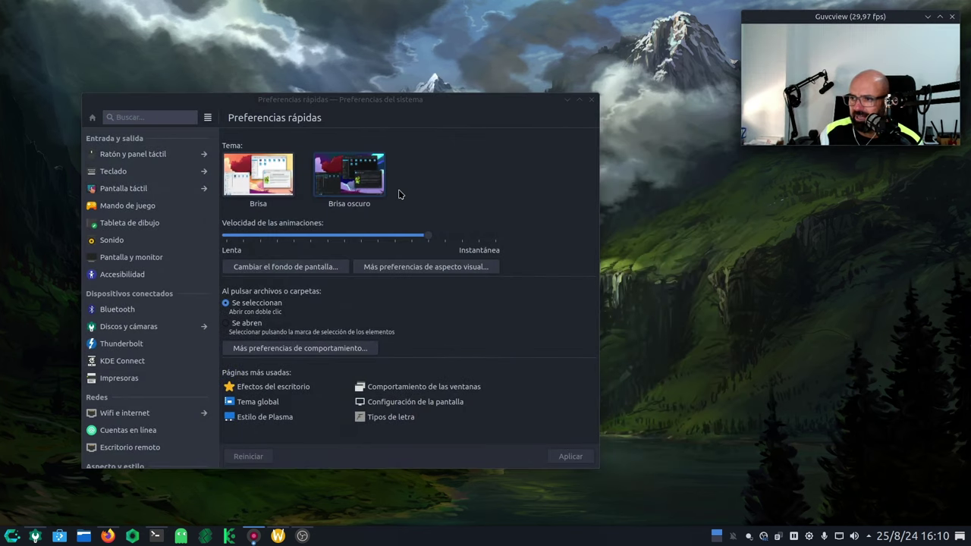
{"action": "left_click", "coordinate": [592, 100]}
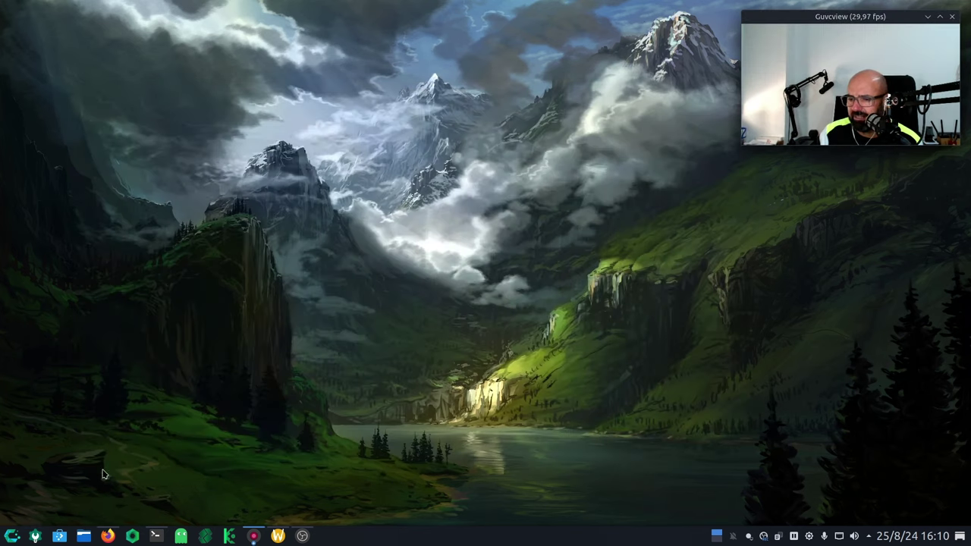
{"action": "left_click", "coordinate": [37, 536]}
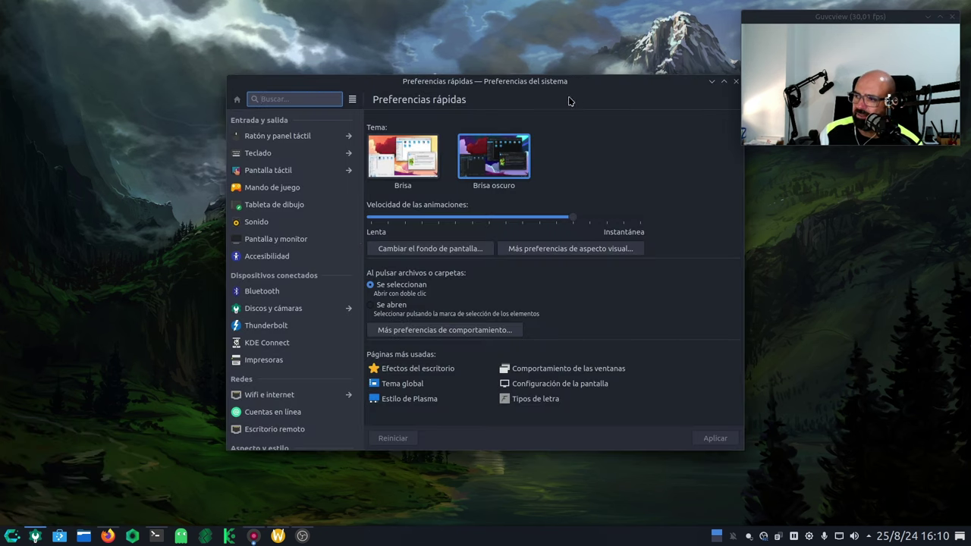
{"action": "left_click_drag", "start_coordinate": [630, 89], "coordinate": [575, 93]}
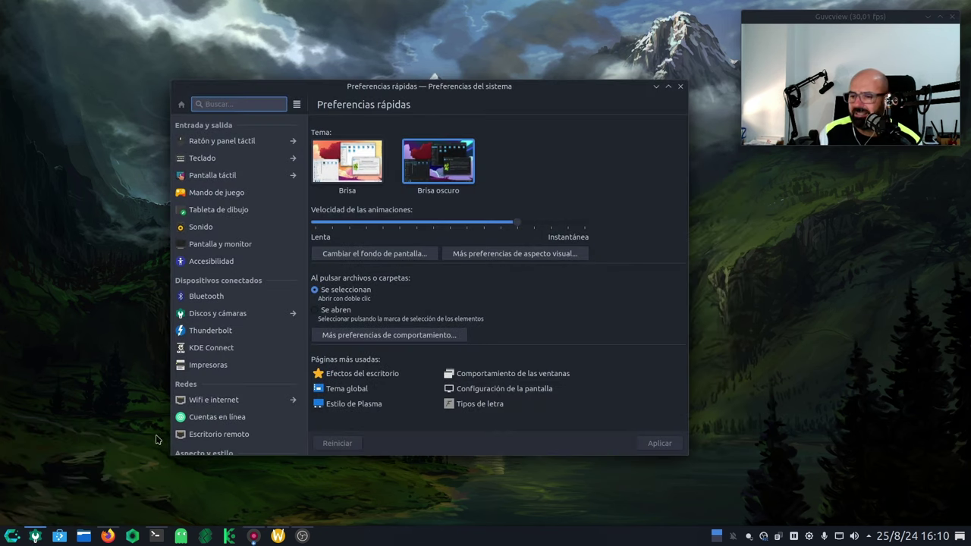
Open Dolphin over the preferences window and repeatedly minimize and restore it to observe the Lámpara mágica animation, leaving it minimized
{"action": "left_click", "coordinate": [83, 537]}
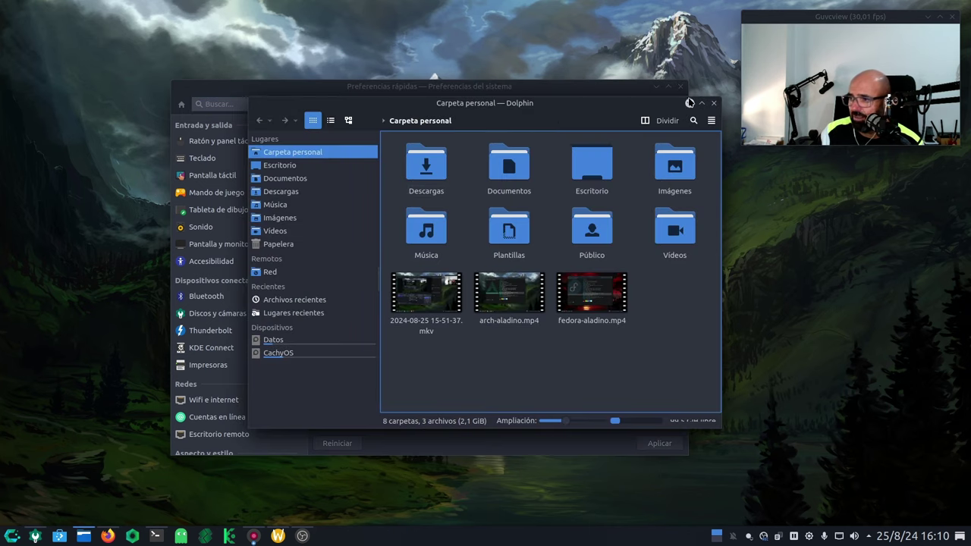
{"action": "left_click", "coordinate": [690, 104]}
{"action": "left_click", "coordinate": [81, 537]}
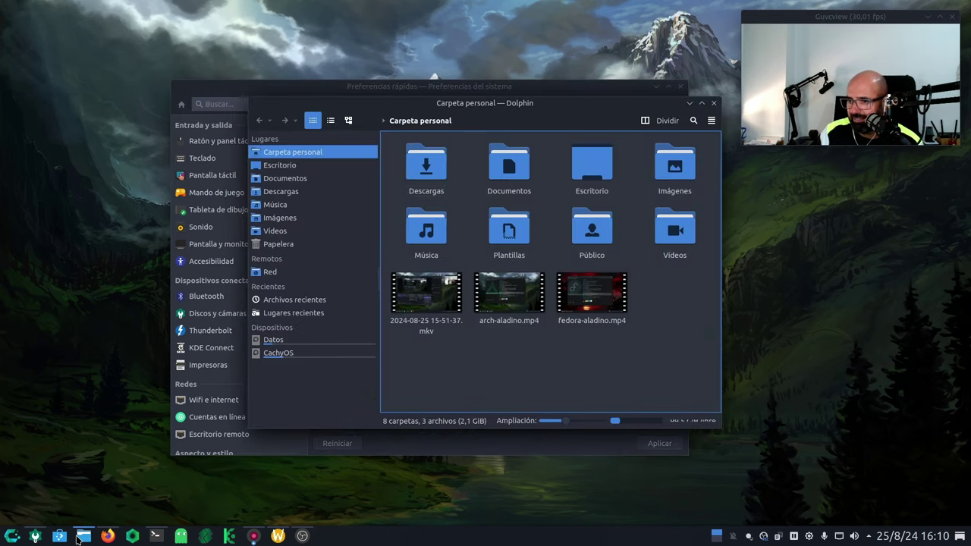
{"action": "left_click", "coordinate": [79, 538]}
{"action": "left_click", "coordinate": [79, 538]}
{"action": "left_click", "coordinate": [79, 538]}
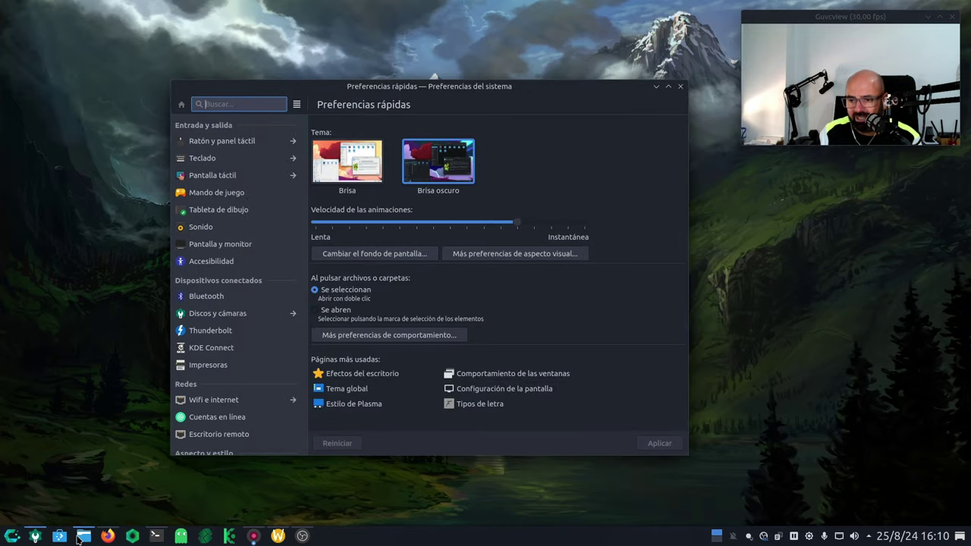
{"action": "left_click", "coordinate": [78, 539]}
{"action": "left_click", "coordinate": [79, 539]}
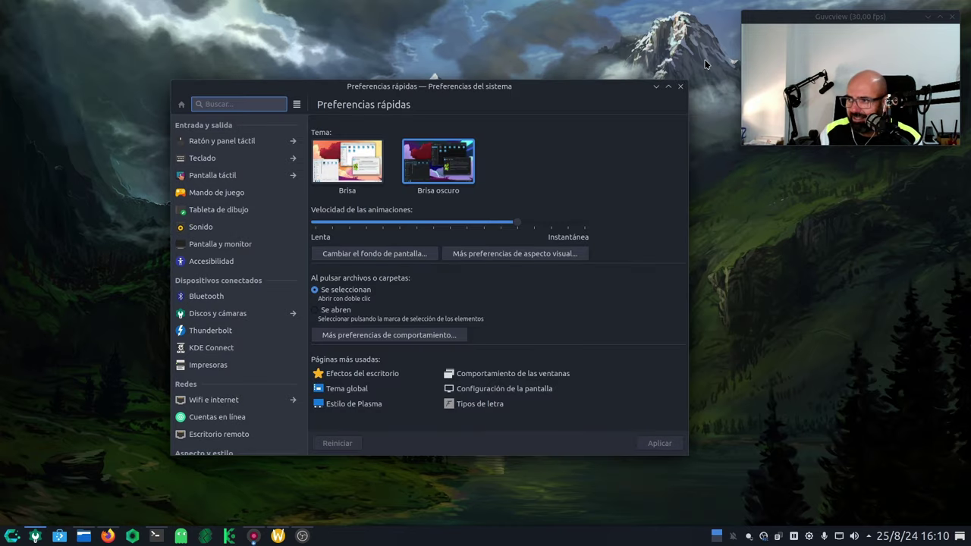
Repeatedly minimize and restore the preferences window to examine its Lámpara mágica animation, leaving it open
{"action": "left_click", "coordinate": [656, 86]}
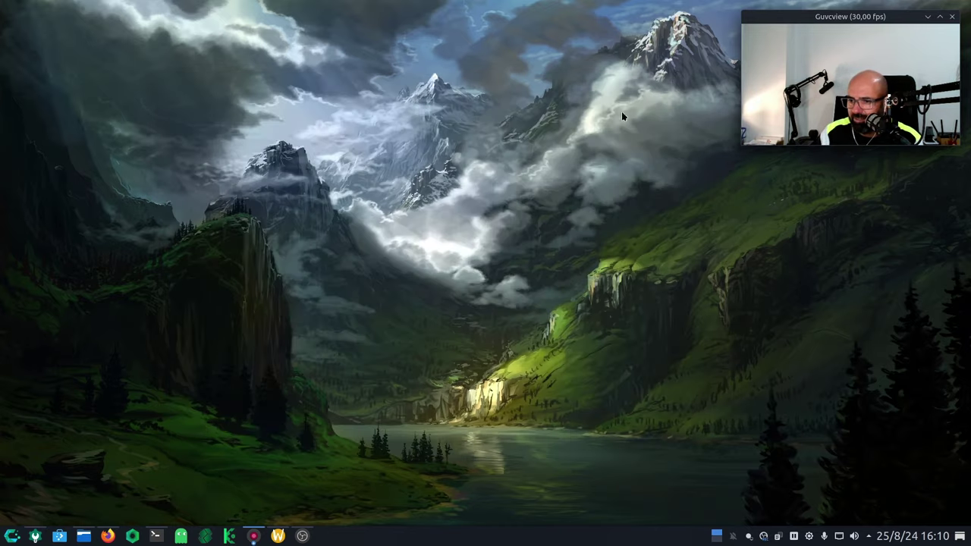
{"action": "left_click", "coordinate": [36, 536]}
{"action": "left_click", "coordinate": [36, 536]}
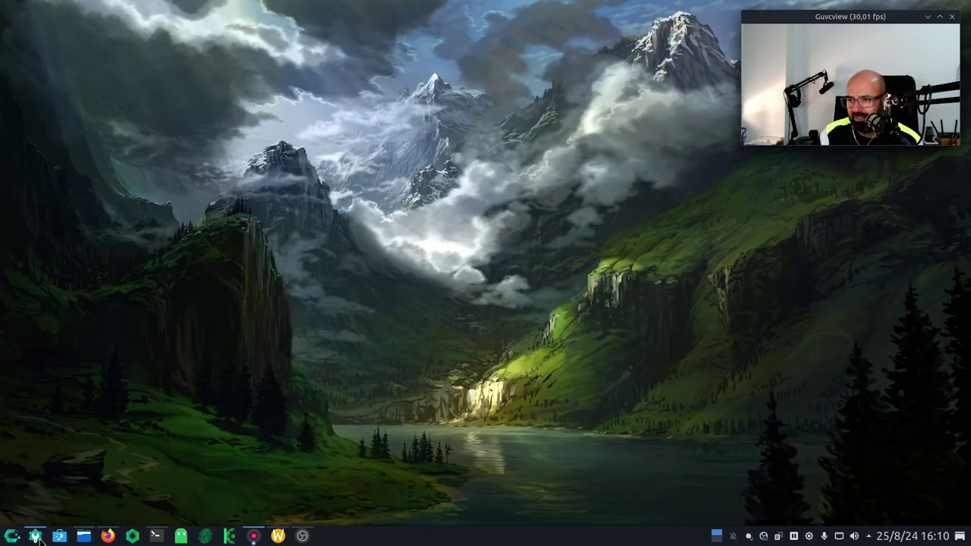
{"action": "left_click", "coordinate": [36, 536]}
{"action": "left_click", "coordinate": [35, 537]}
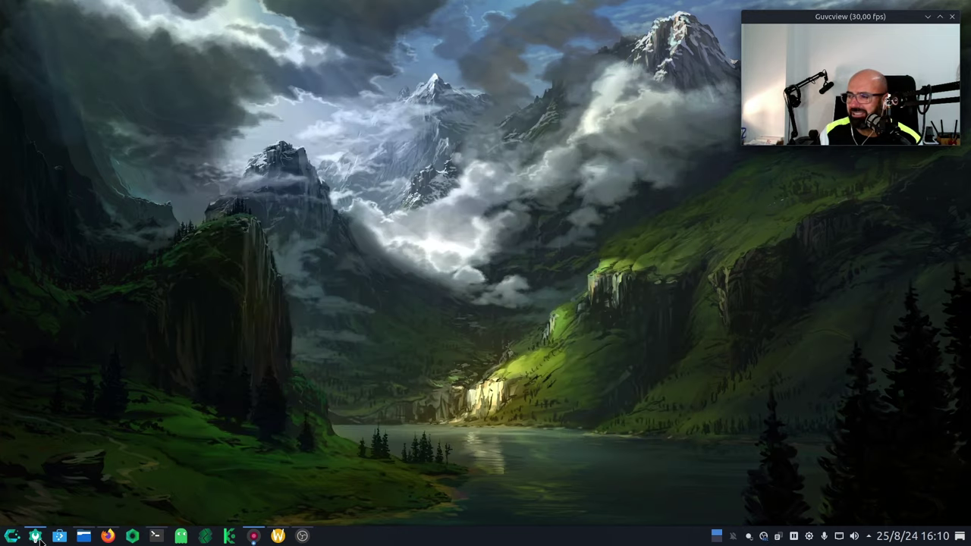
{"action": "left_click", "coordinate": [36, 536]}
{"action": "left_click", "coordinate": [35, 536]}
{"action": "left_click", "coordinate": [35, 537]}
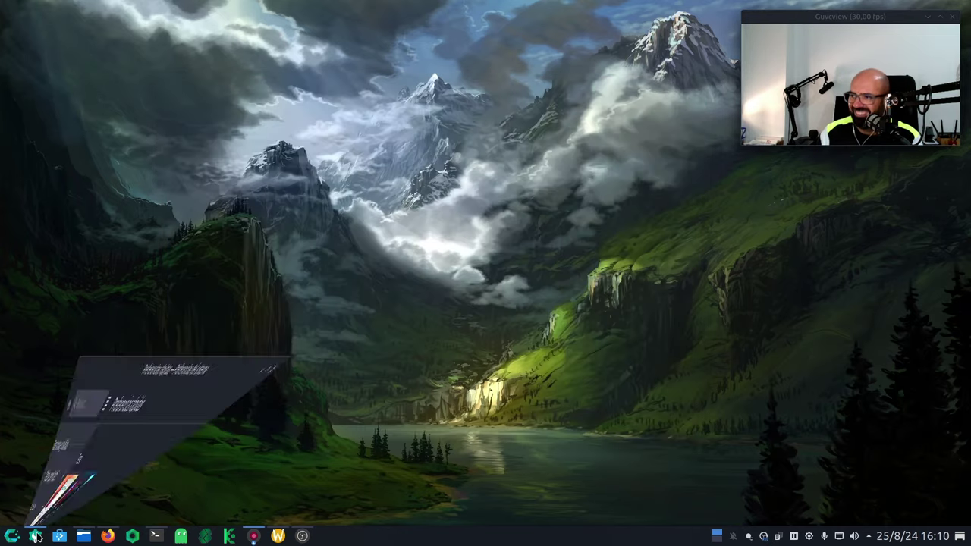
{"action": "left_click", "coordinate": [36, 537]}
{"action": "left_click", "coordinate": [35, 537]}
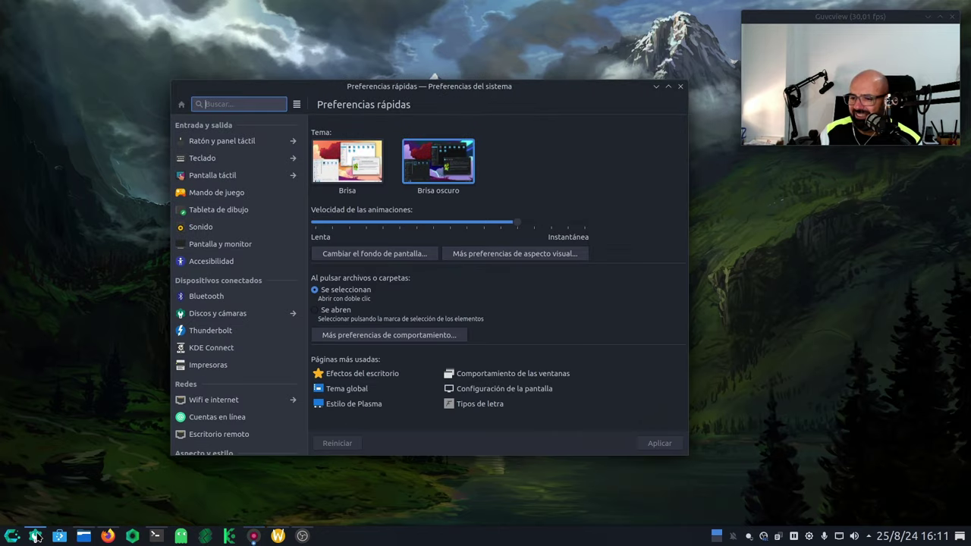
{"action": "left_click", "coordinate": [36, 536]}
{"action": "left_click", "coordinate": [36, 536]}
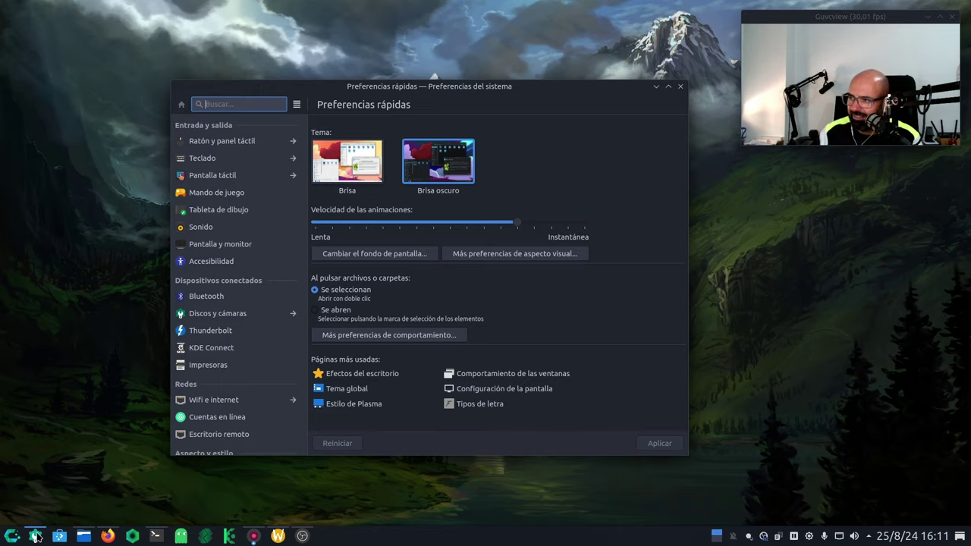
{"action": "left_click", "coordinate": [36, 536]}
{"action": "left_click", "coordinate": [36, 536]}
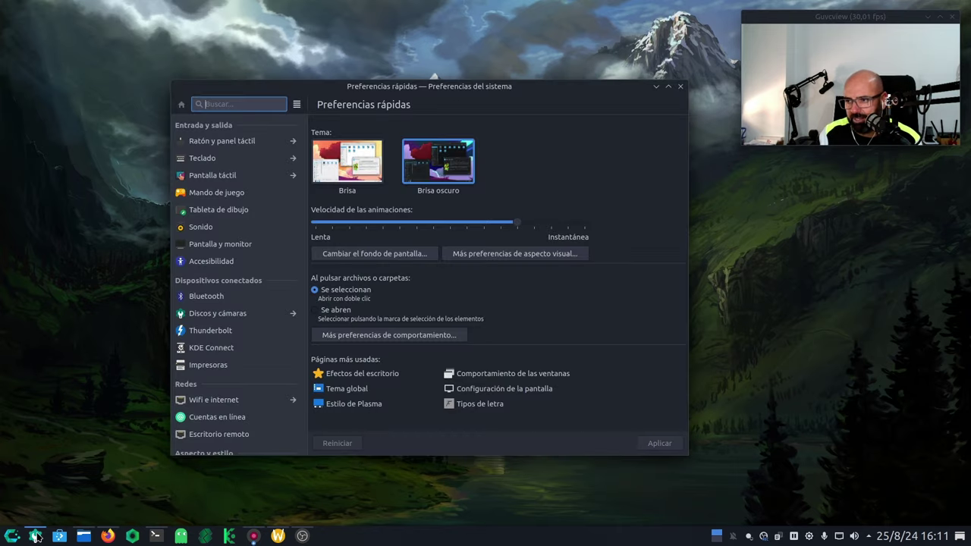
{"action": "left_click", "coordinate": [36, 537]}
{"action": "left_click", "coordinate": [35, 537]}
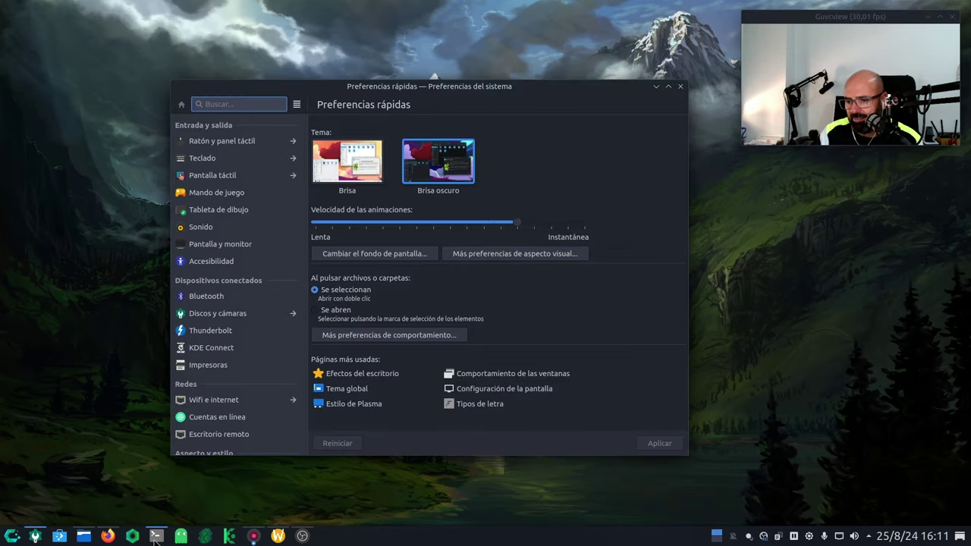
Bring up Konsole and minimize it again to compare its animation, and move the preferences window before minimizing it too
{"action": "left_click", "coordinate": [155, 536]}
{"action": "left_click", "coordinate": [155, 537]}
{"action": "left_click", "coordinate": [155, 537]}
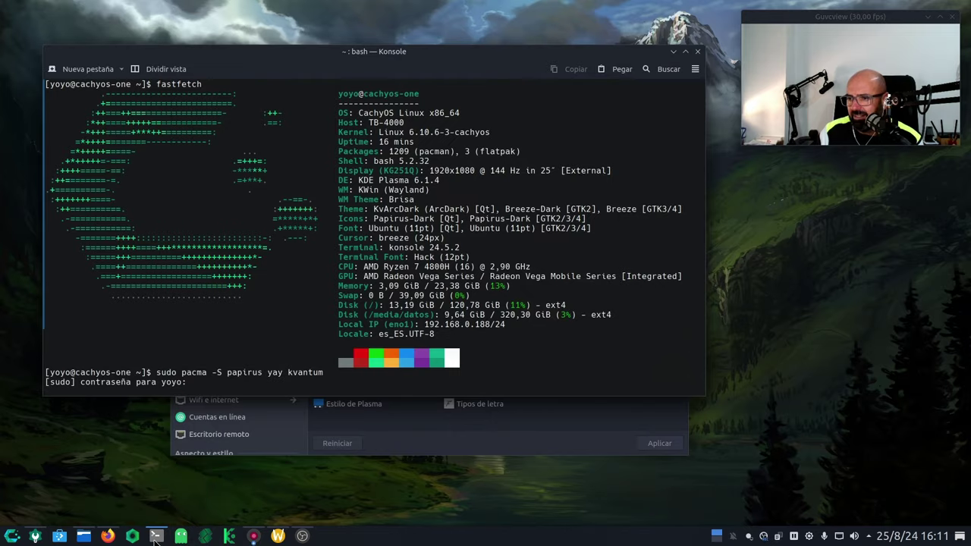
{"action": "left_click", "coordinate": [156, 537]}
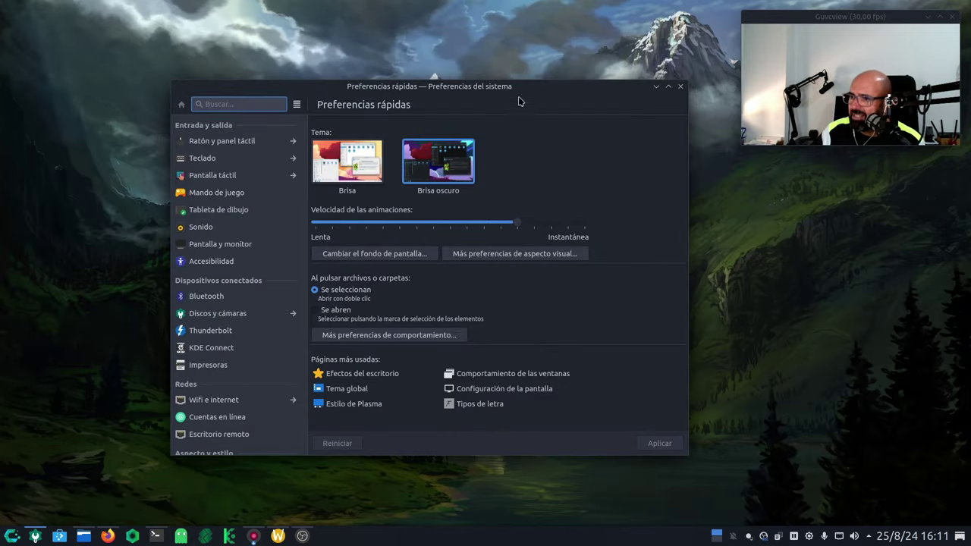
{"action": "left_click_drag", "start_coordinate": [522, 85], "coordinate": [480, 55]}
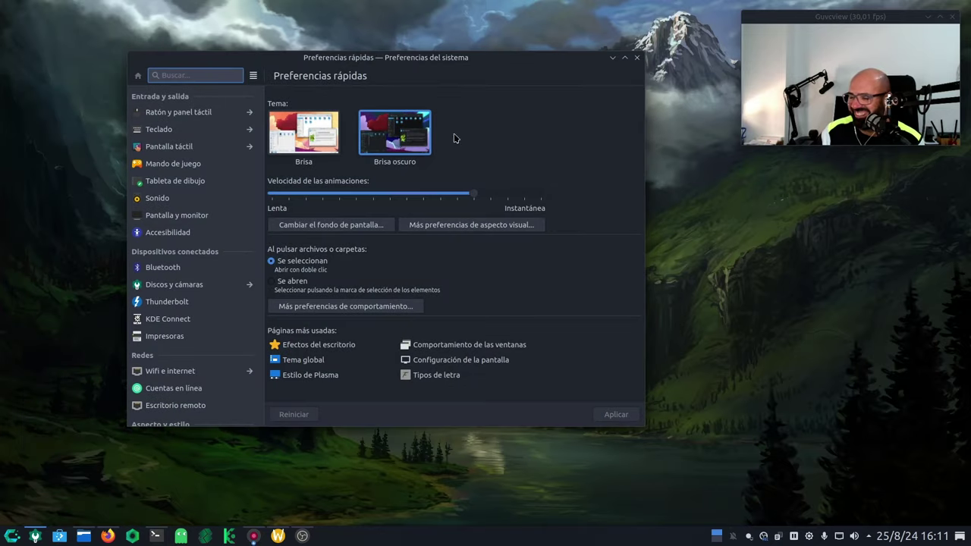
{"action": "left_click", "coordinate": [612, 58]}
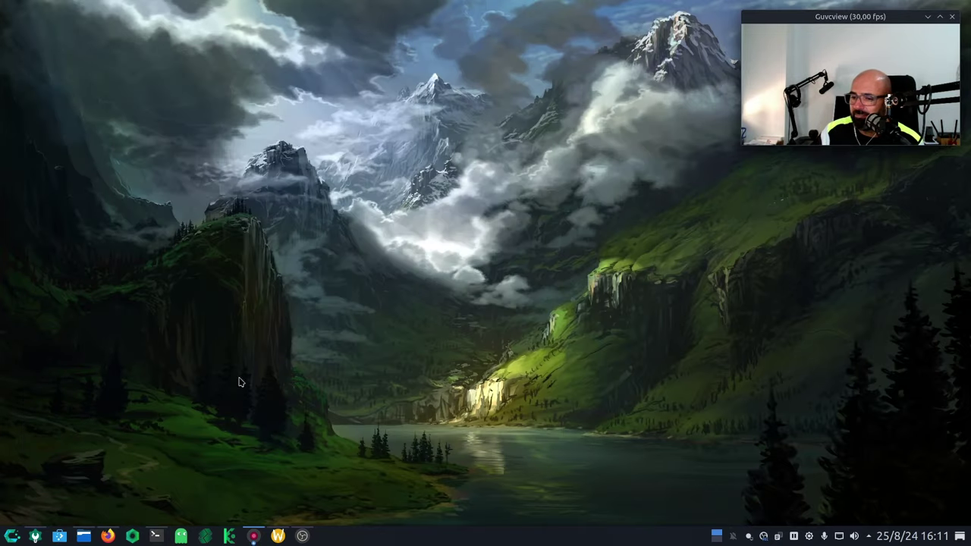
Bring the Dolphin window back and move it further away from Guvcview
{"action": "left_click", "coordinate": [83, 536]}
{"action": "left_click", "coordinate": [84, 537]}
{"action": "left_click", "coordinate": [84, 536]}
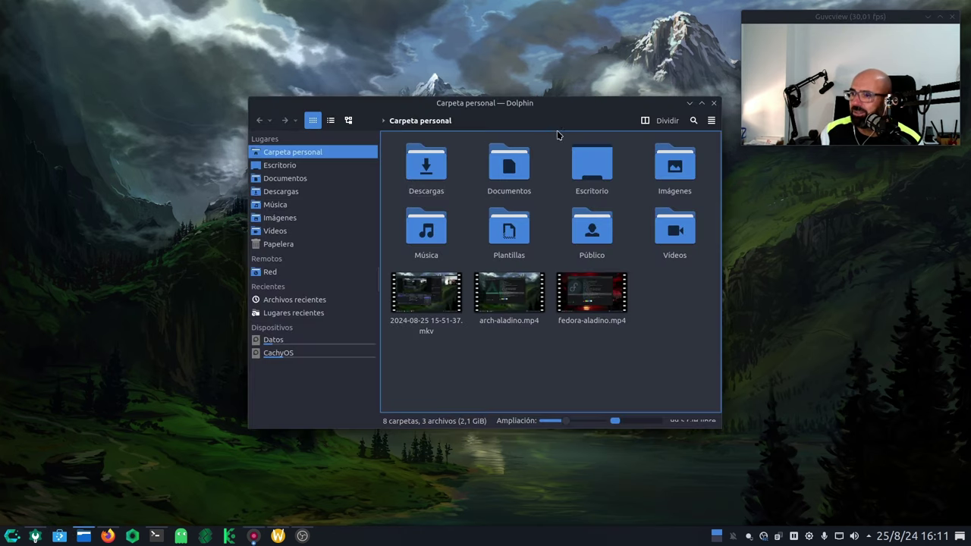
{"action": "left_click_drag", "start_coordinate": [575, 106], "coordinate": [437, 81]}
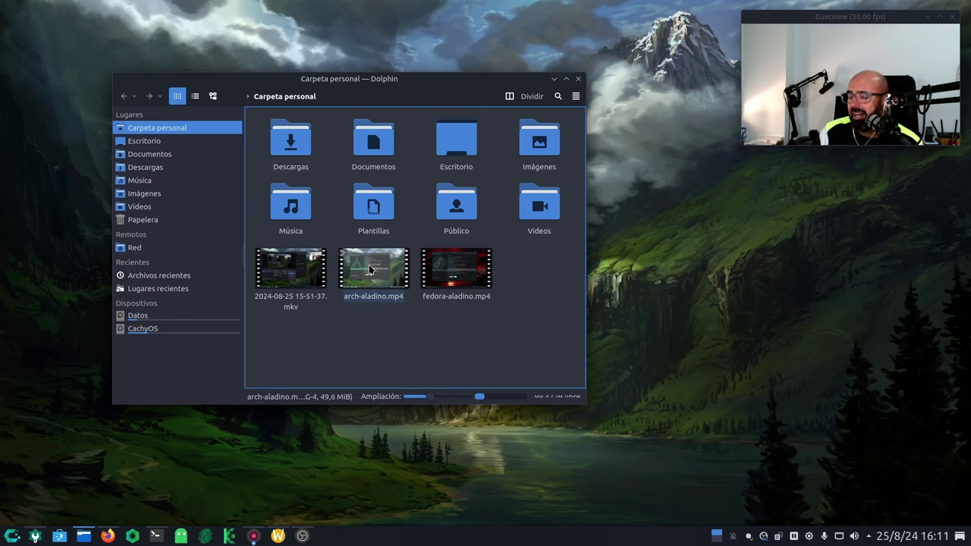
{"action": "left_click_drag", "start_coordinate": [403, 79], "coordinate": [359, 72]}
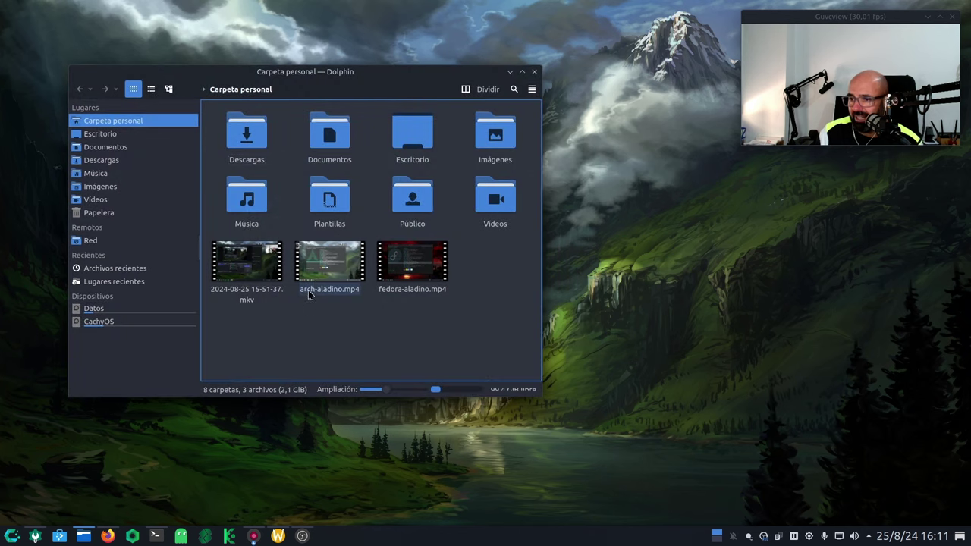
Watch arch-aladino.mp4 in a maximized Haruna window and close the player
{"action": "right_click", "coordinate": [316, 270]}
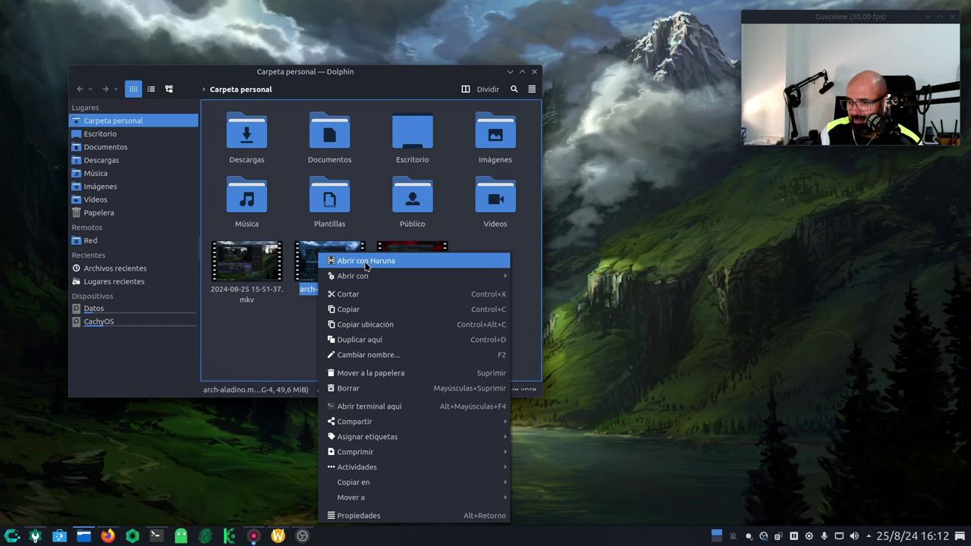
{"action": "left_click", "coordinate": [390, 262]}
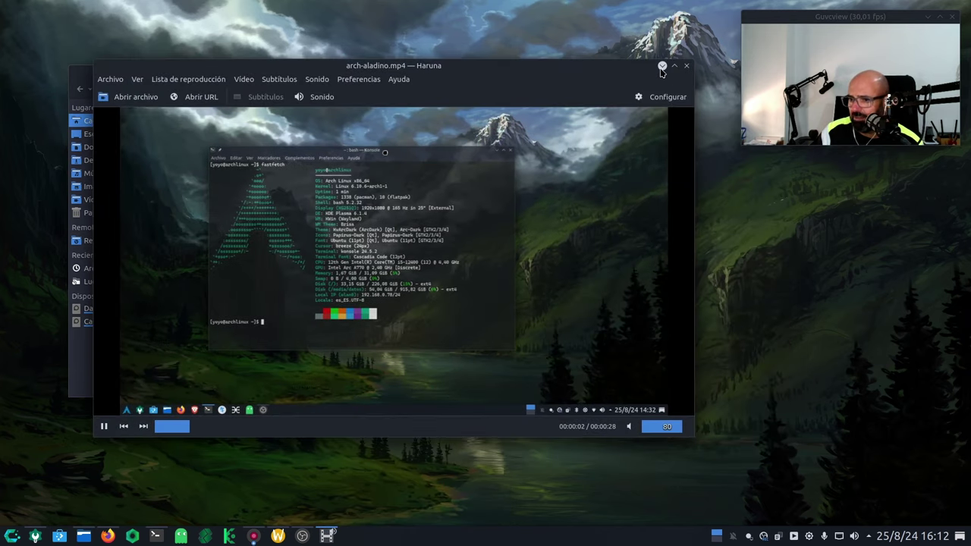
{"action": "left_click", "coordinate": [674, 67]}
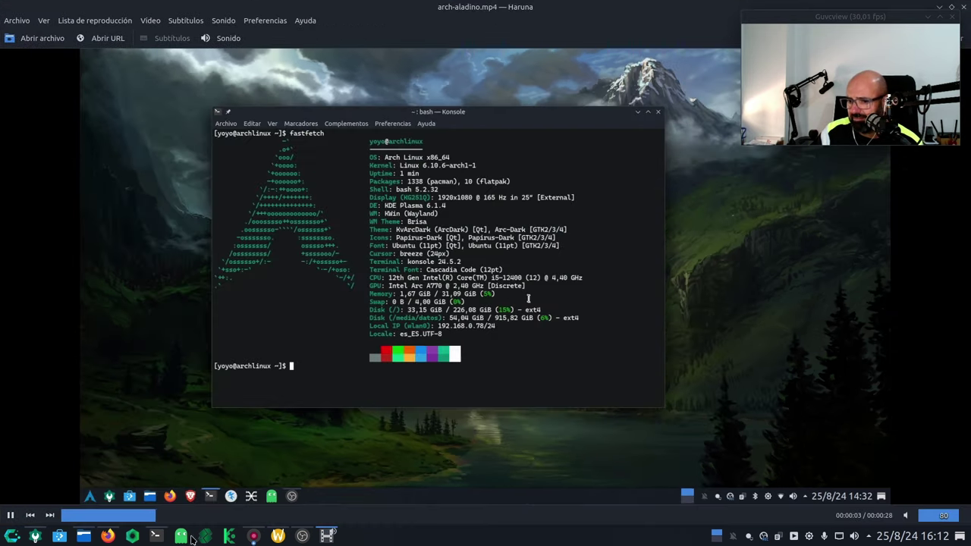
{"action": "left_click", "coordinate": [49, 515]}
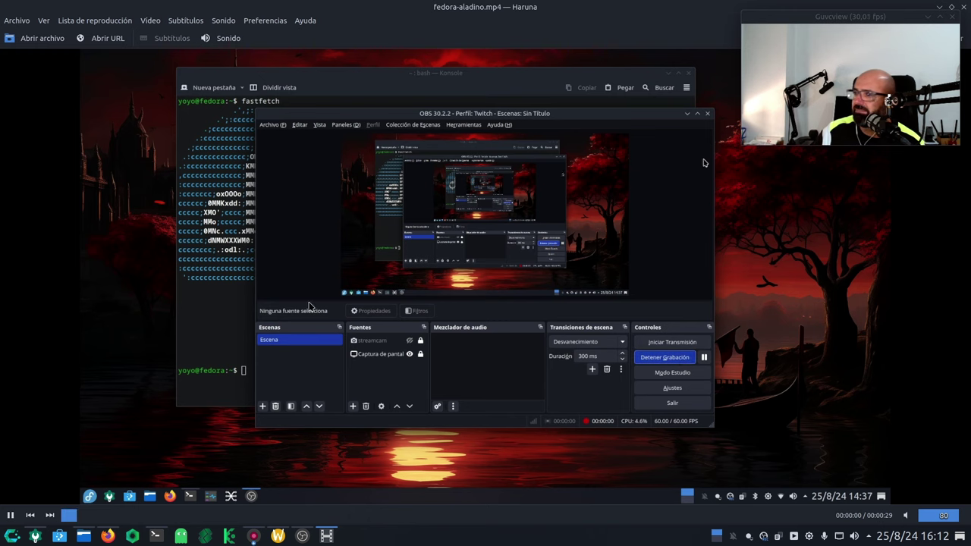
{"action": "left_click", "coordinate": [964, 7]}
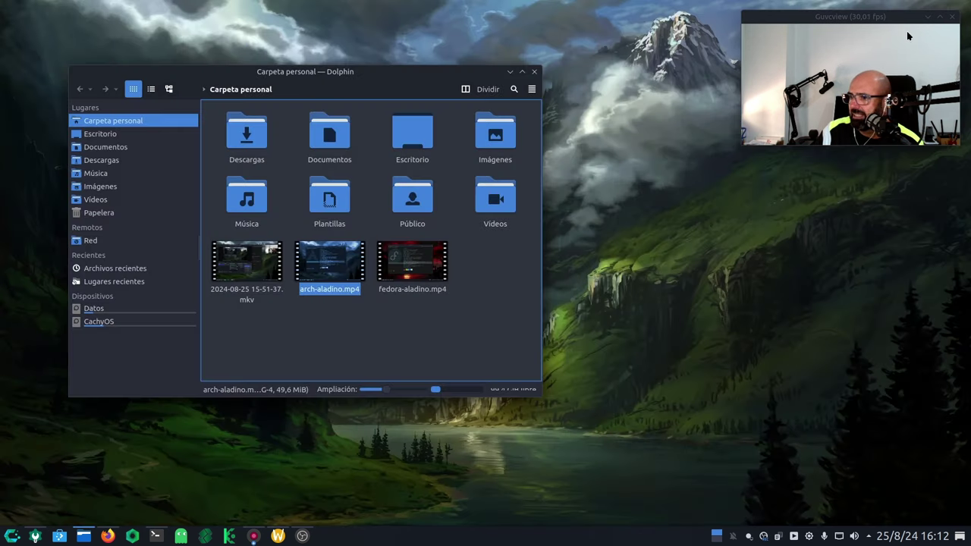
Play fedora-aladino.mp4 from the personal folder with Haruna
{"action": "right_click", "coordinate": [412, 267]}
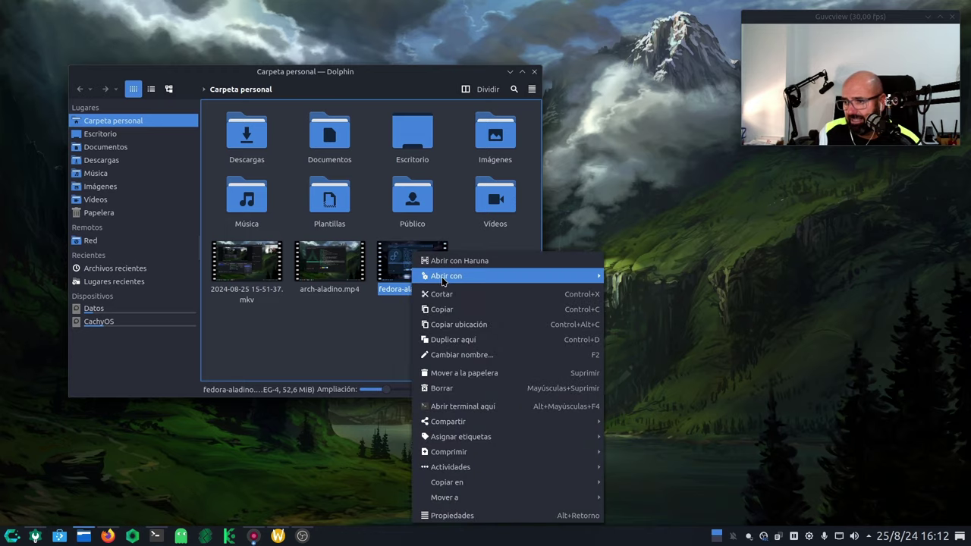
{"action": "left_click", "coordinate": [474, 266]}
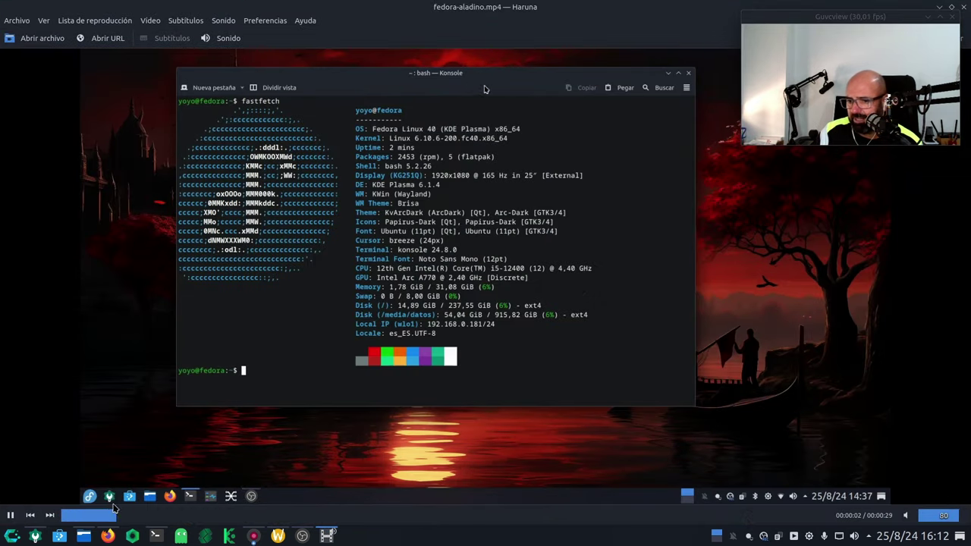
Replay fedora-aladino.mp4 from the beginning, then close the Haruna player and clear the file selection in Dolphin
{"action": "left_click", "coordinate": [69, 515]}
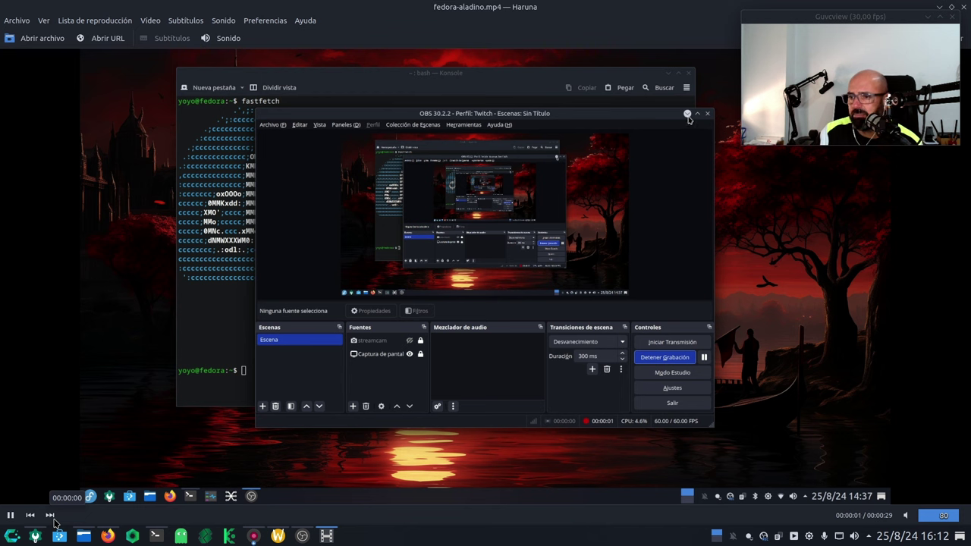
{"action": "left_click", "coordinate": [54, 522]}
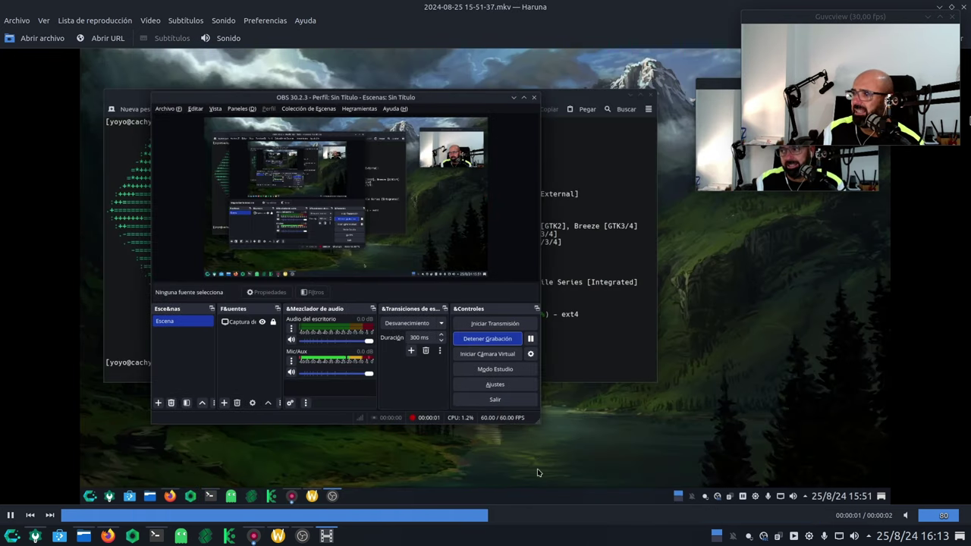
{"action": "left_click", "coordinate": [964, 7]}
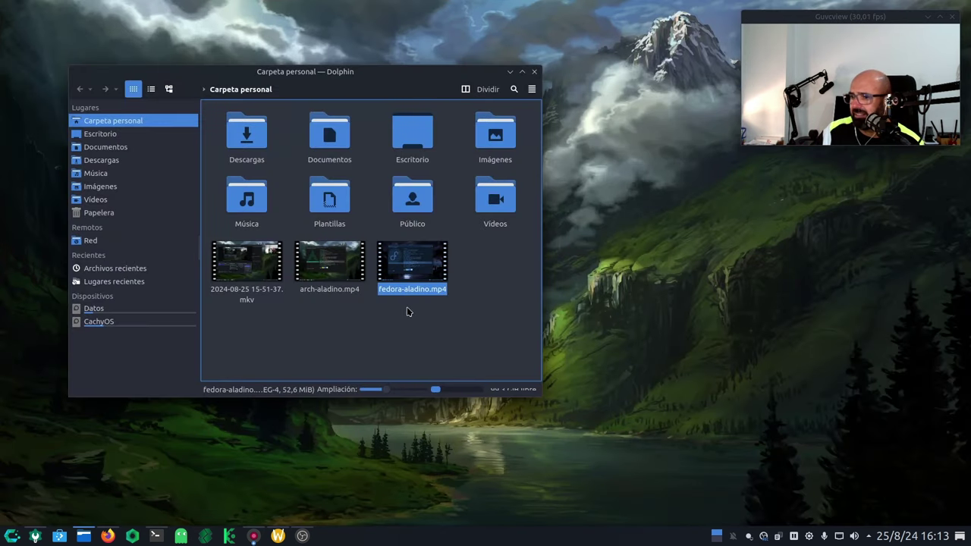
{"action": "left_click", "coordinate": [407, 311]}
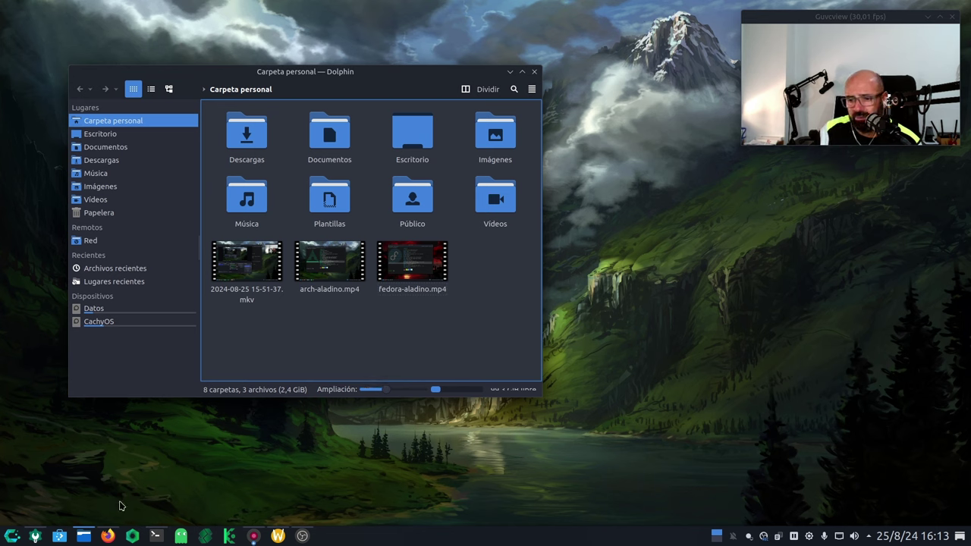
Minimize and restore the Dolphin window several times to show the animation, and close and reopen it
{"action": "left_click", "coordinate": [88, 538]}
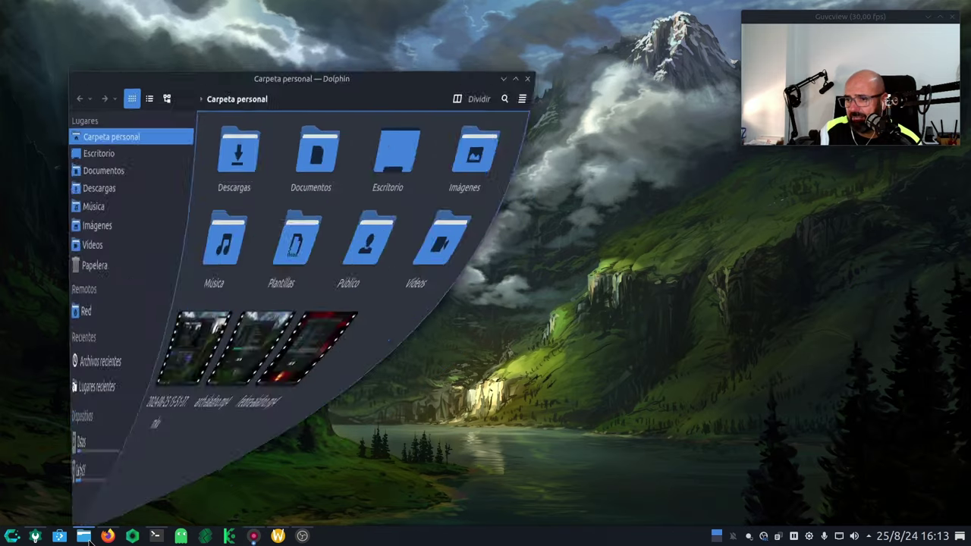
{"action": "left_click", "coordinate": [88, 539]}
{"action": "left_click", "coordinate": [88, 539]}
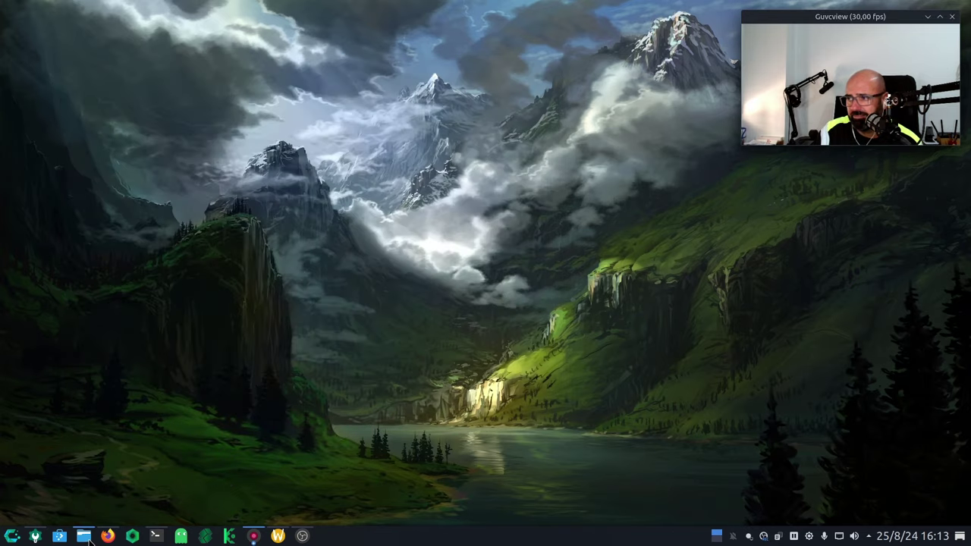
{"action": "left_click", "coordinate": [88, 539]}
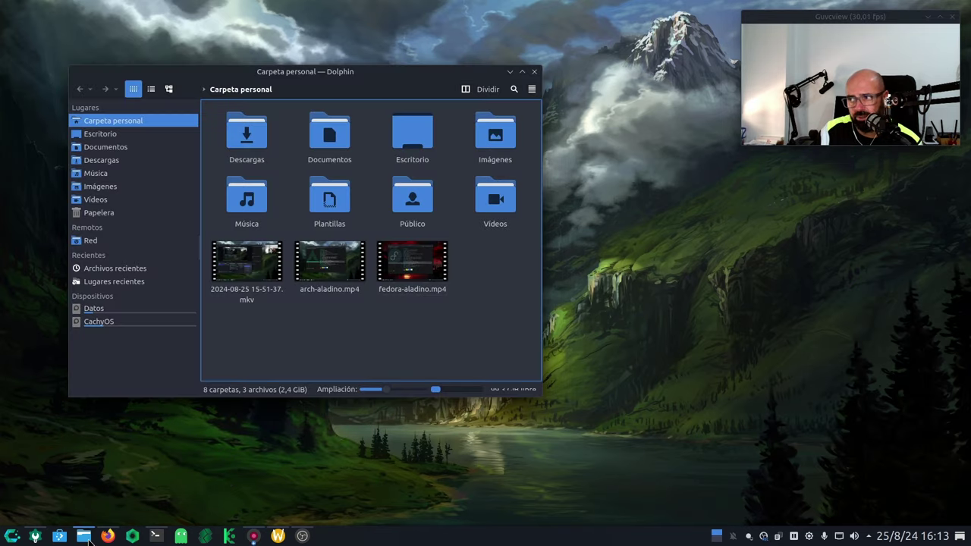
{"action": "left_click", "coordinate": [88, 538]}
{"action": "left_click", "coordinate": [88, 538]}
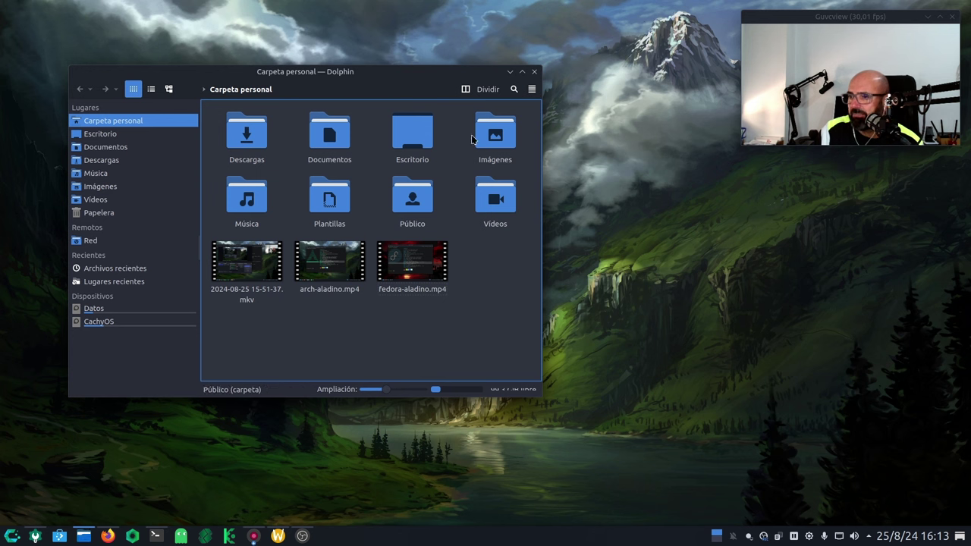
{"action": "left_click", "coordinate": [534, 71]}
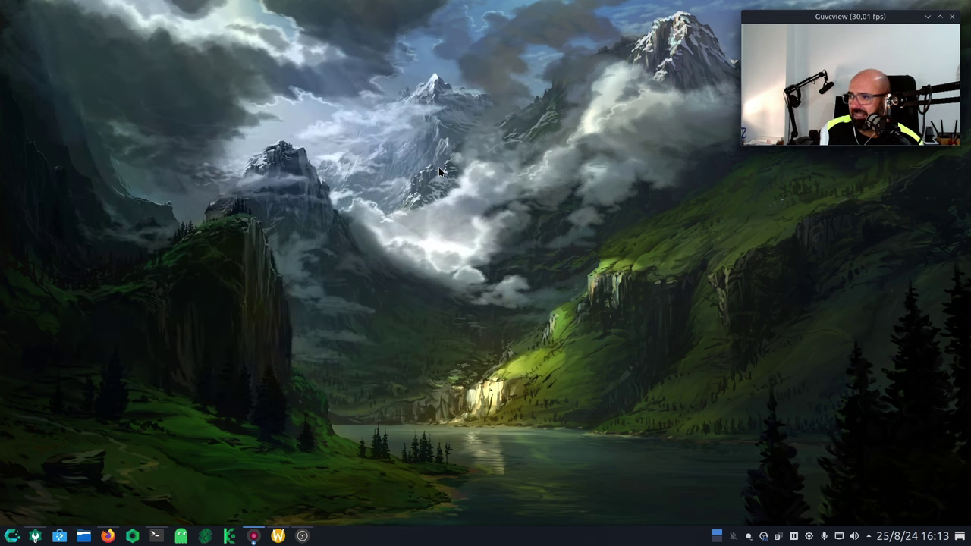
{"action": "left_click", "coordinate": [83, 537]}
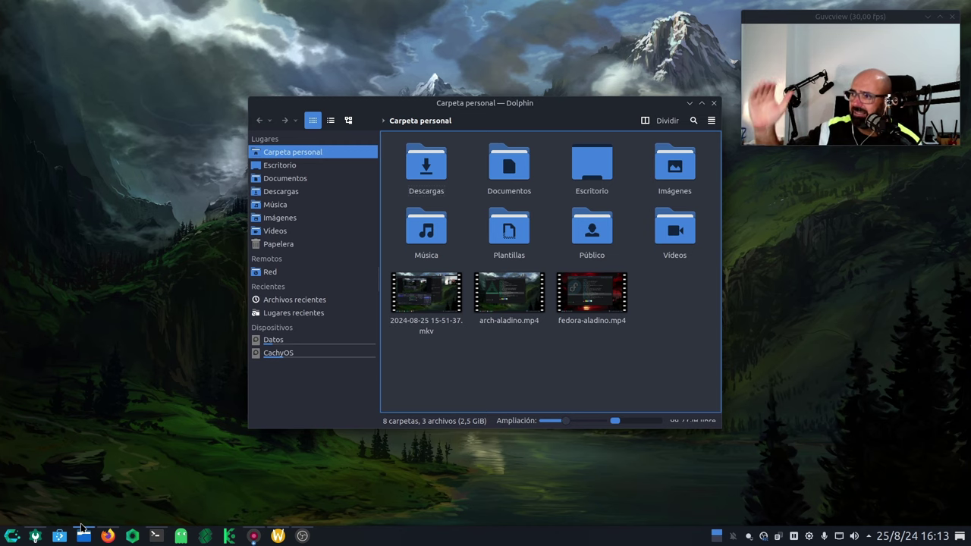
Open the web browser on the Google page to show its opening animation and close it again
{"action": "left_click", "coordinate": [157, 536]}
{"action": "left_click", "coordinate": [159, 537]}
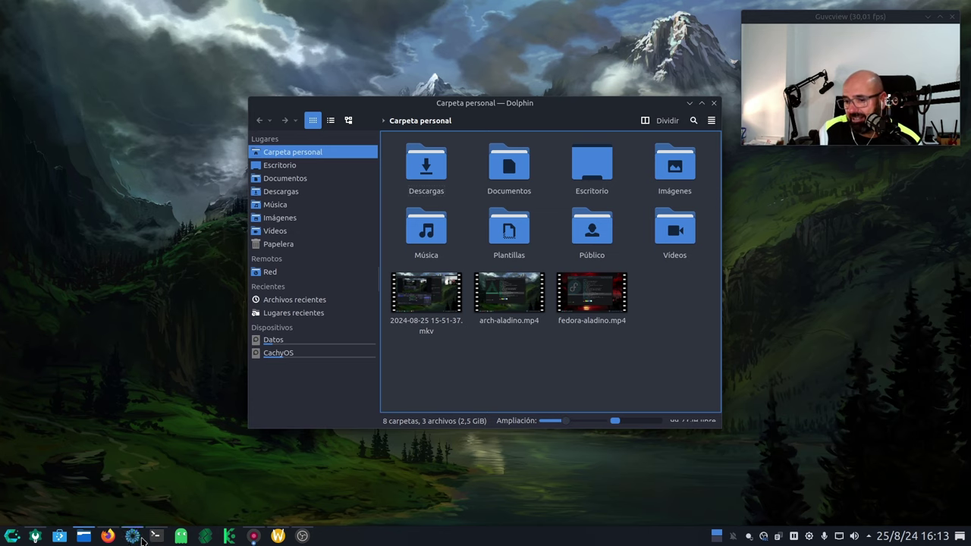
{"action": "mouse_move", "coordinate": [163, 537]}
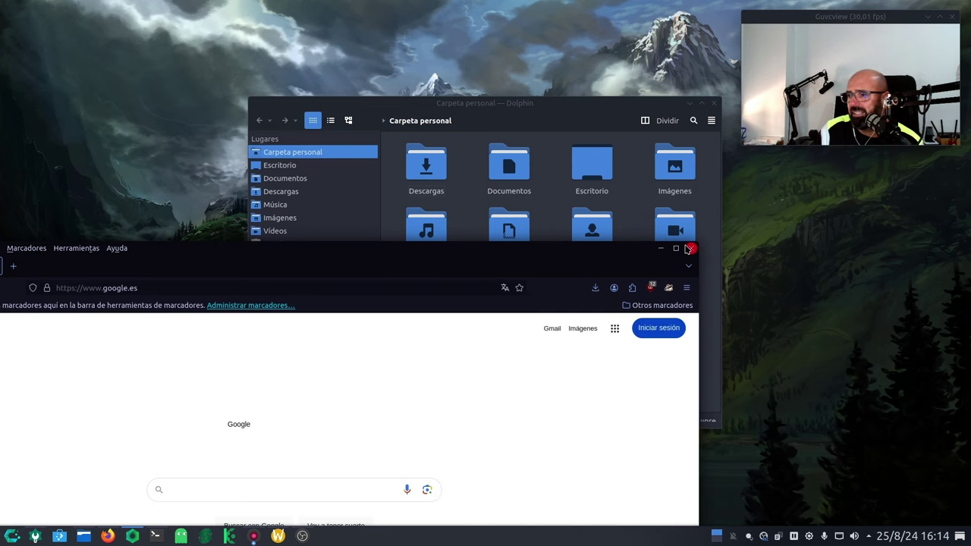
{"action": "left_click", "coordinate": [690, 249]}
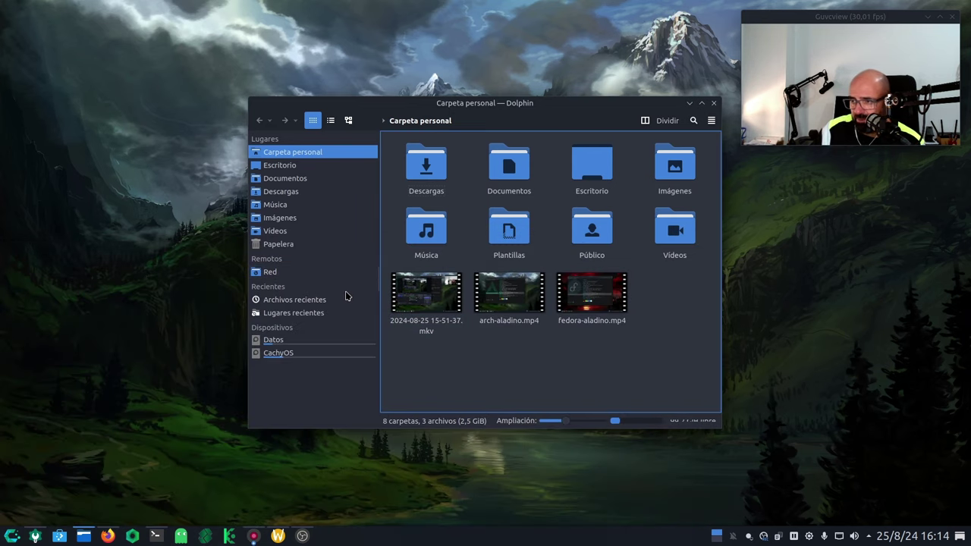
View Captura de pantalla_20240825_134259.png from Imágenes / Capturas de pantalla at 100 %, and close both the image viewer and Dolphin
{"action": "left_click", "coordinate": [676, 171]}
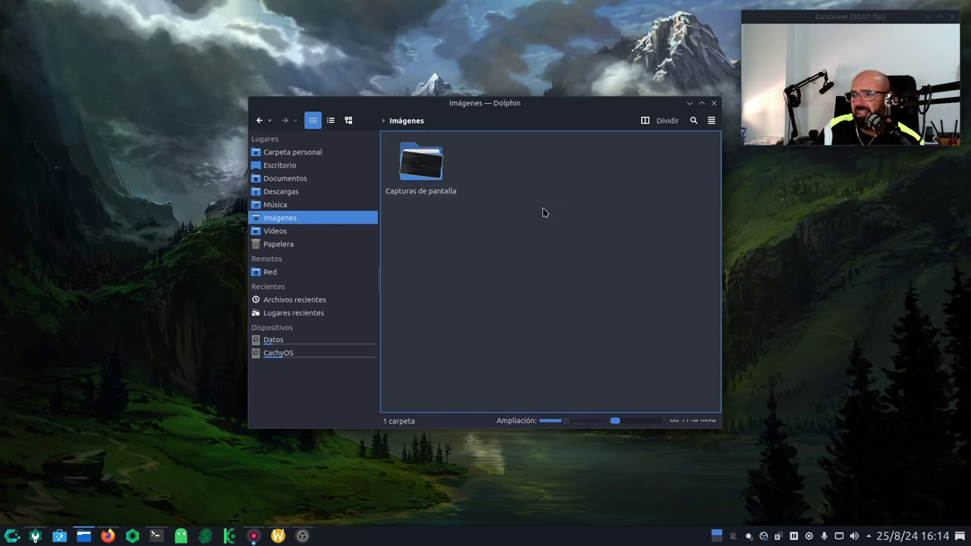
{"action": "double_click", "coordinate": [421, 163]}
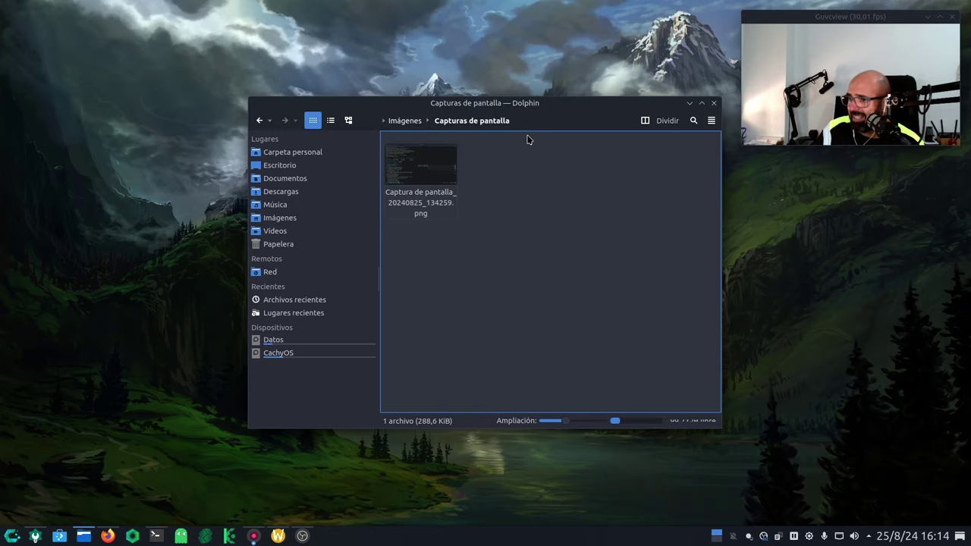
{"action": "double_click", "coordinate": [446, 171]}
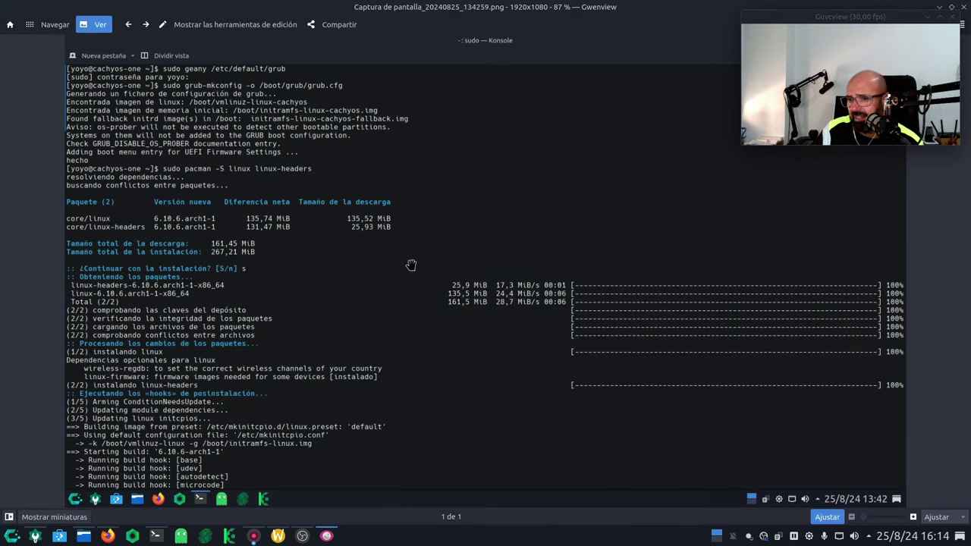
{"action": "left_click", "coordinate": [912, 517]}
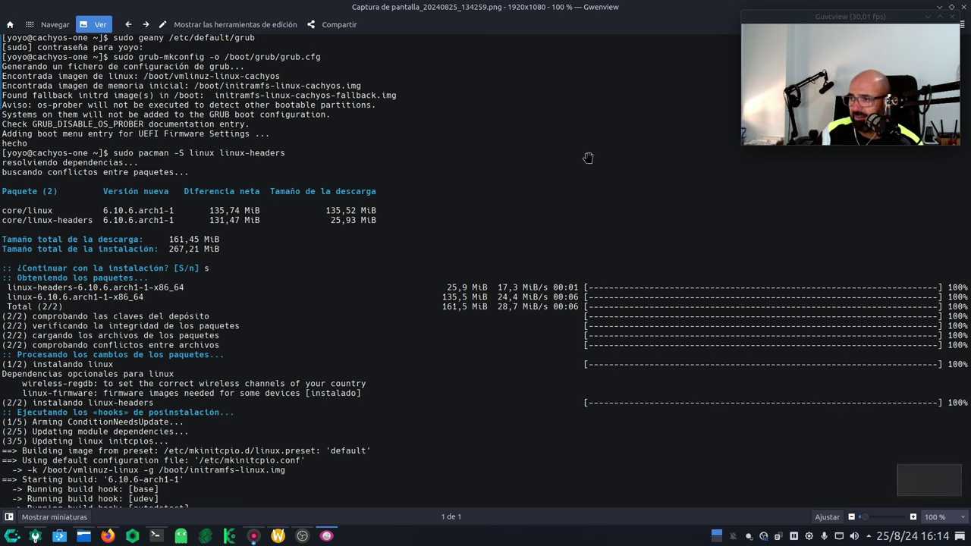
{"action": "left_click", "coordinate": [964, 7]}
{"action": "left_click", "coordinate": [714, 103]}
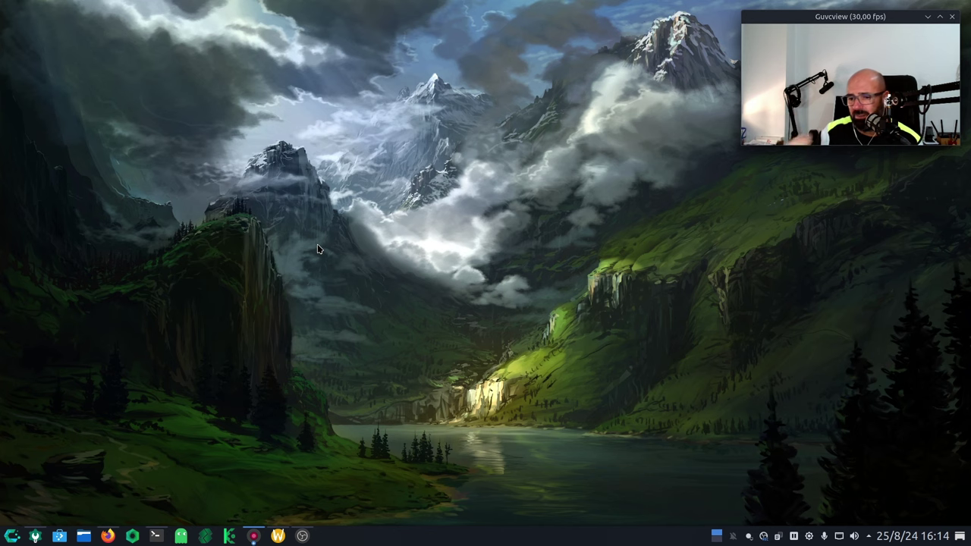
Launch Strawberry from the favourite applications, accept its sponsoring message and close the player
{"action": "left_click", "coordinate": [11, 536]}
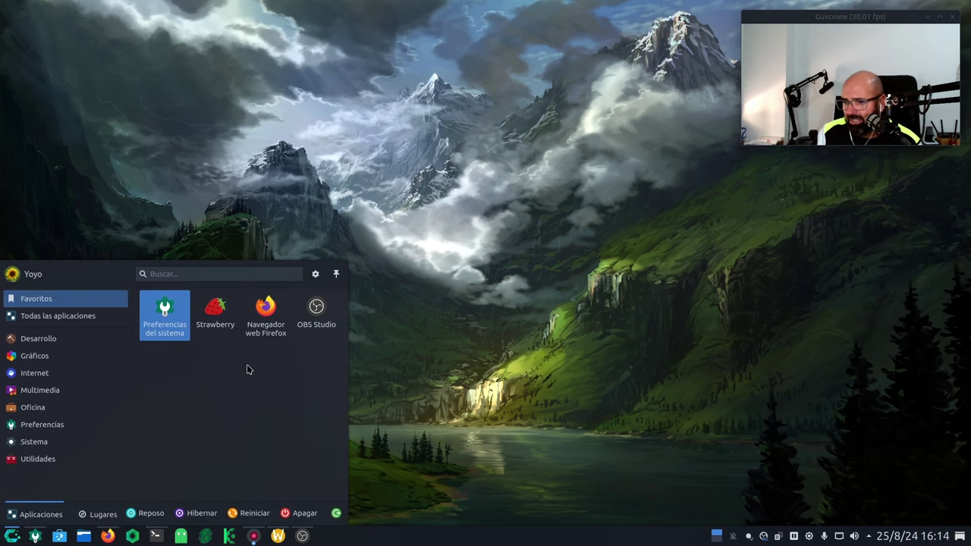
{"action": "left_click", "coordinate": [218, 310]}
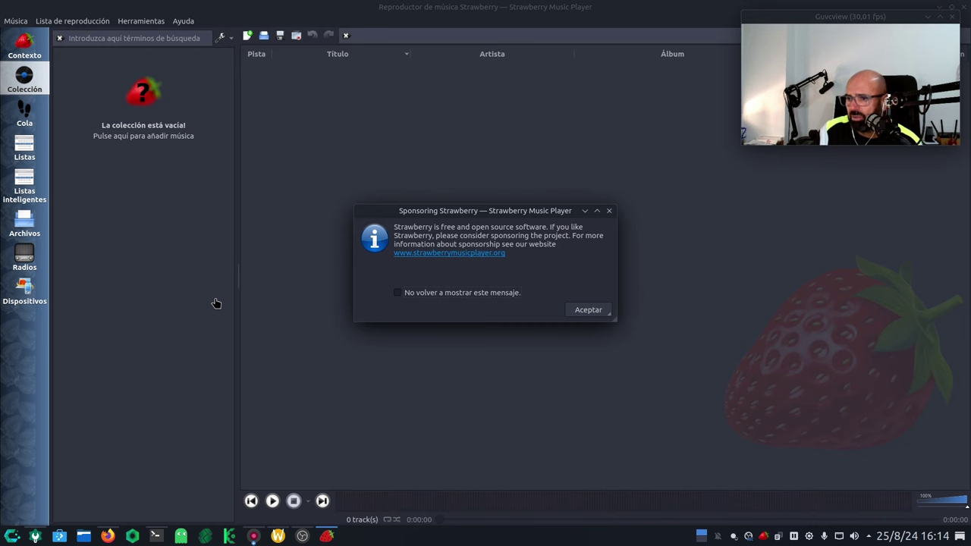
{"action": "key", "text": "Return"}
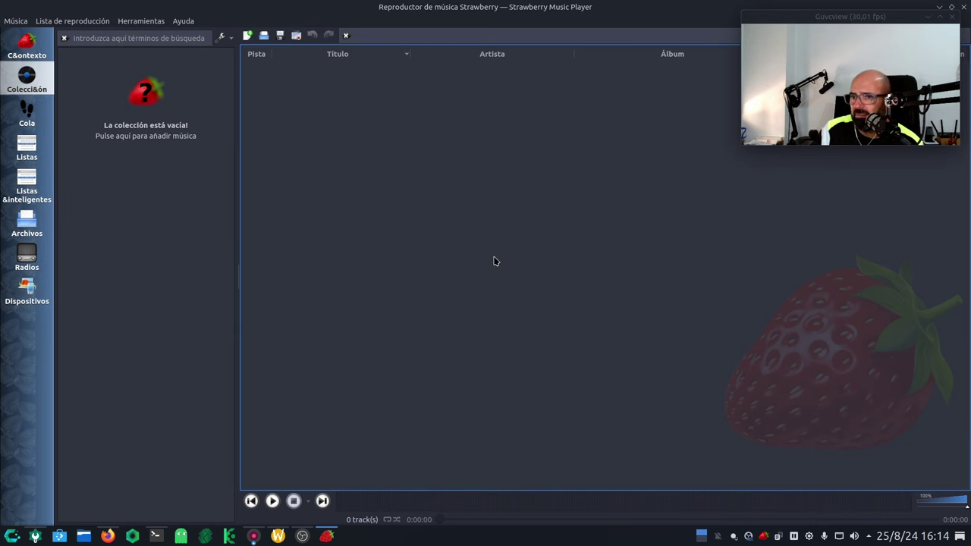
{"action": "left_click", "coordinate": [964, 7]}
{"action": "left_click", "coordinate": [11, 535]}
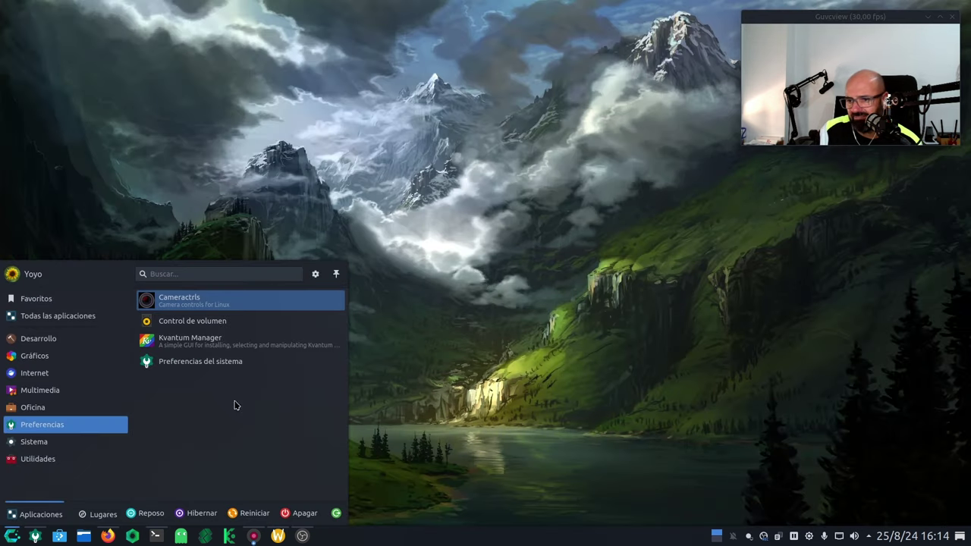
{"action": "left_click", "coordinate": [555, 314]}
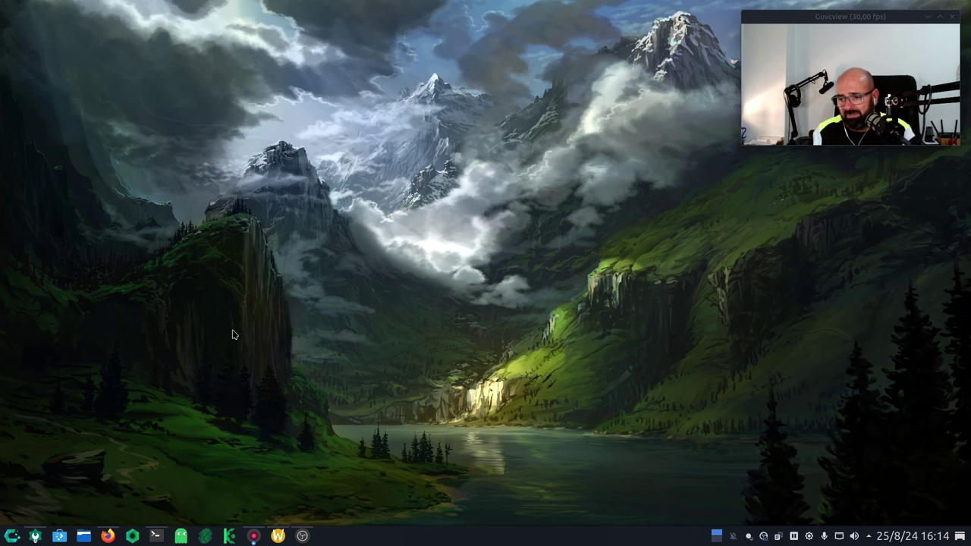
Bring up the OBS window, and show the Konsole window over it before minimizing Konsole again
{"action": "left_click", "coordinate": [301, 536]}
{"action": "left_click", "coordinate": [302, 535]}
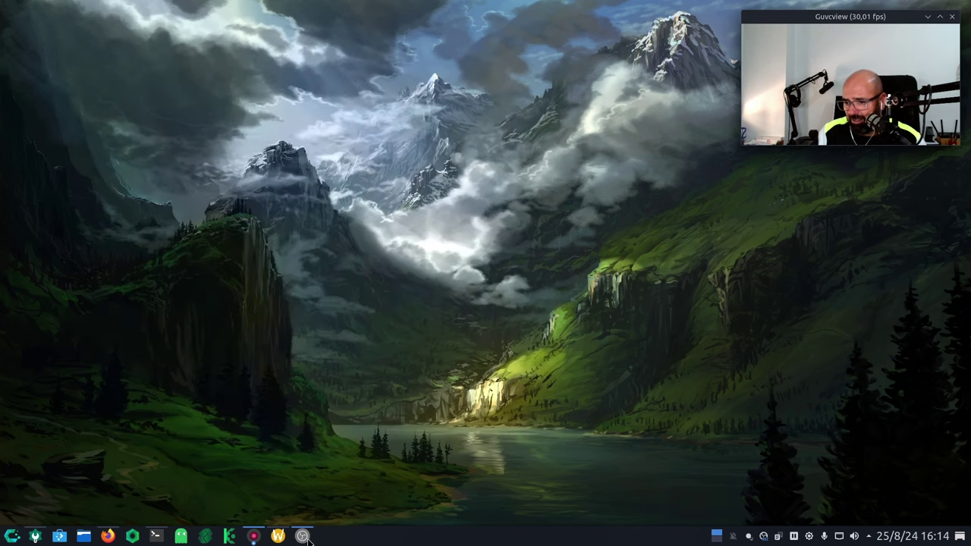
{"action": "left_click", "coordinate": [303, 537]}
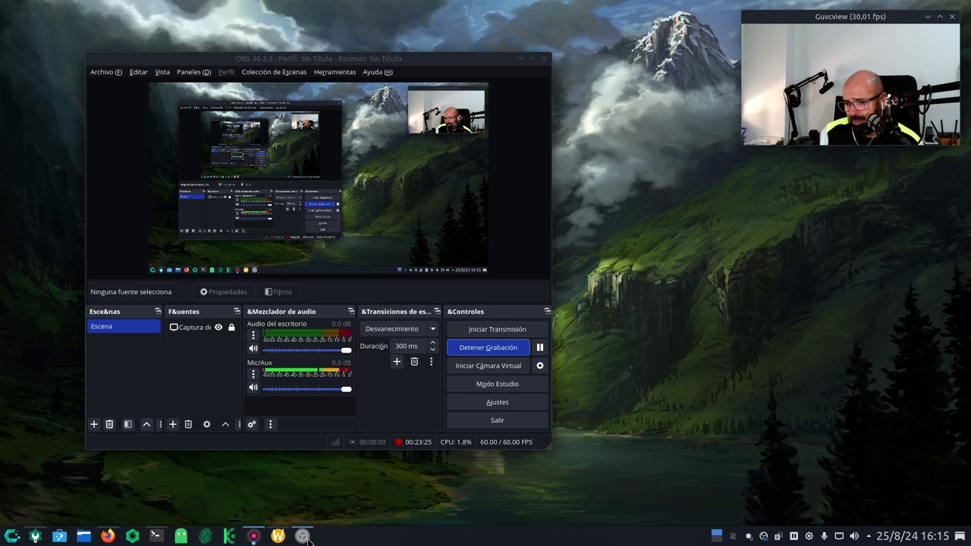
{"action": "left_click", "coordinate": [149, 539]}
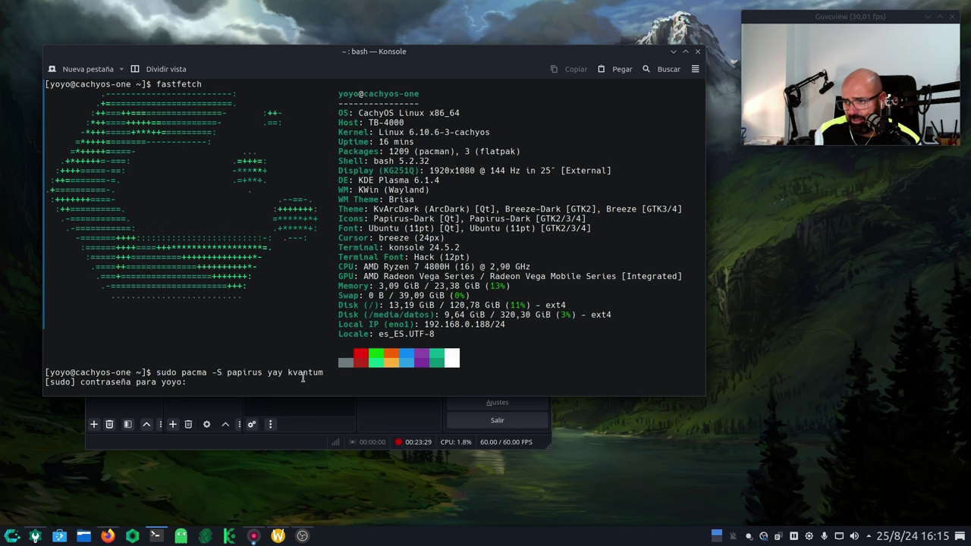
{"action": "left_click", "coordinate": [673, 51]}
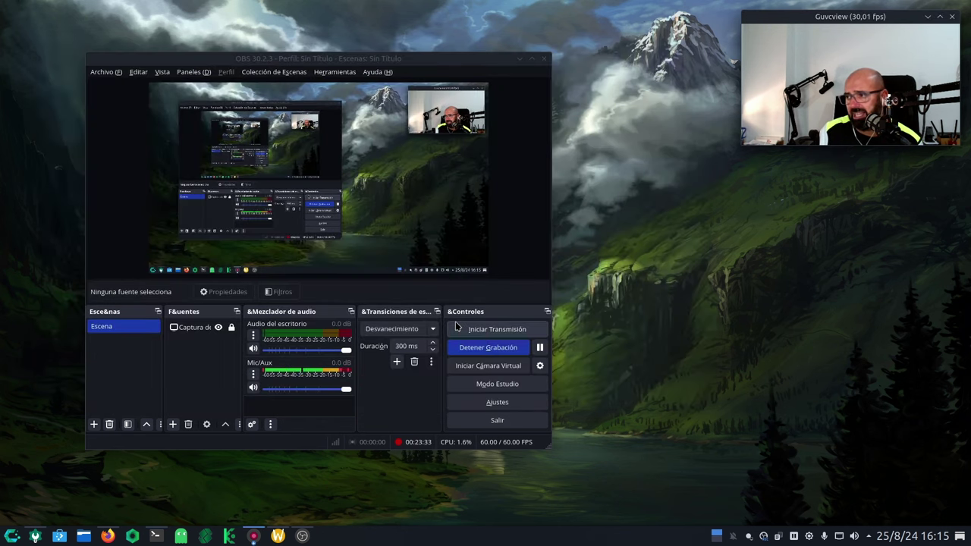